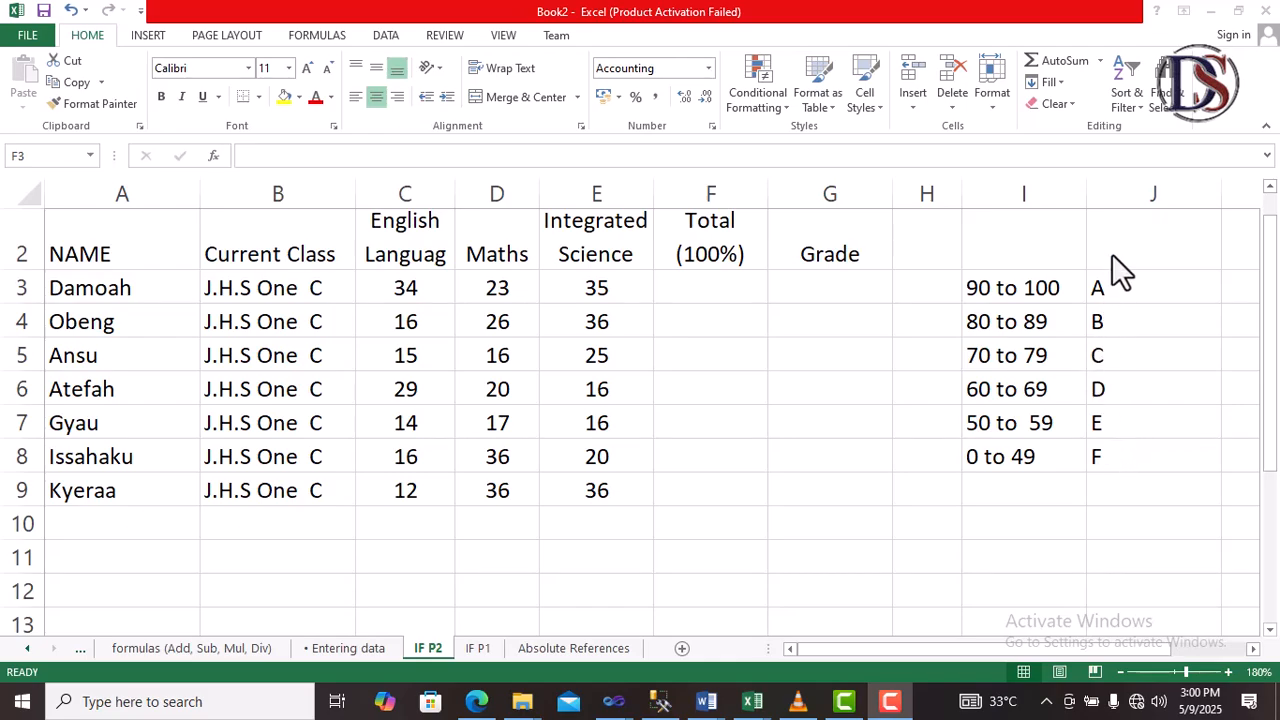
pyautogui.click(745, 287)
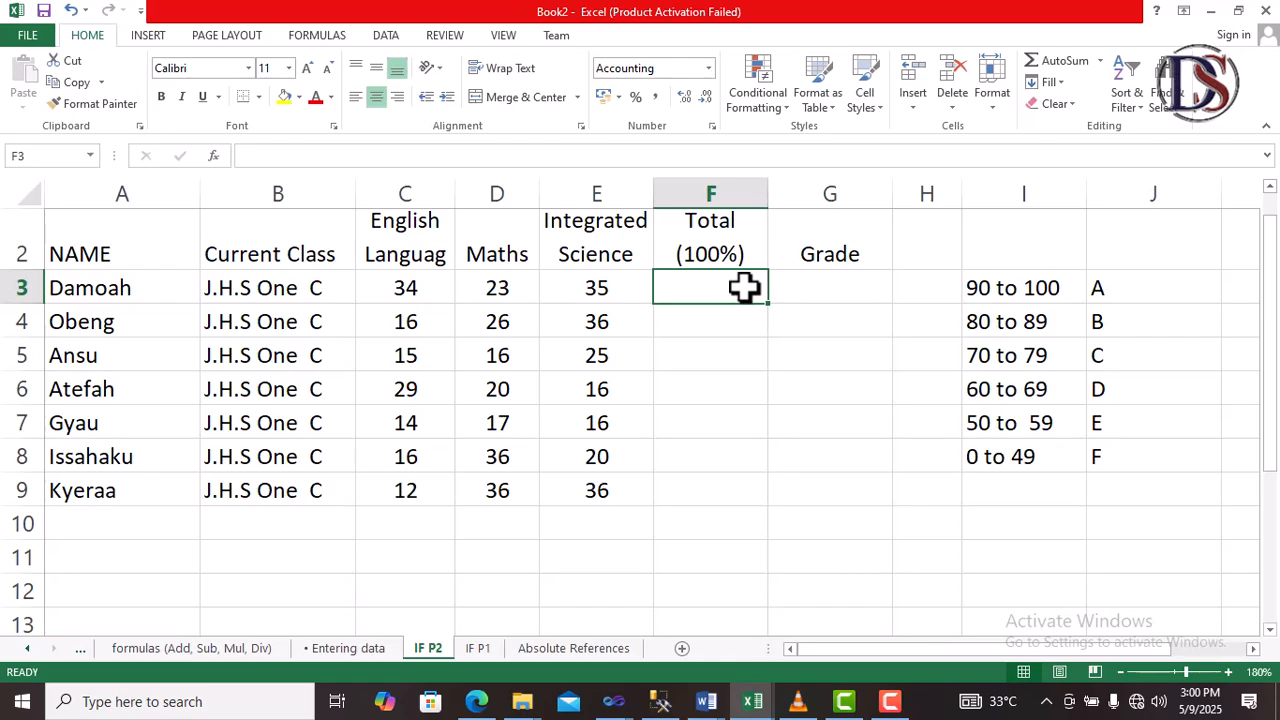
pyautogui.write('=')
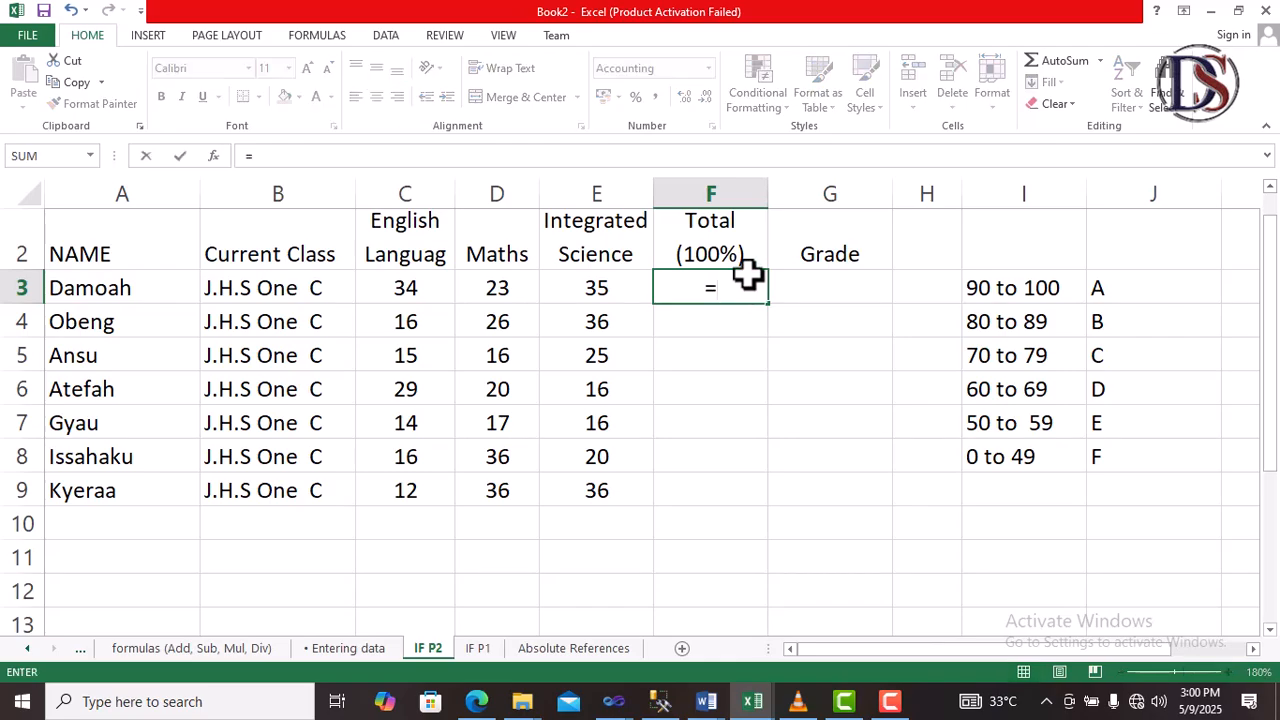
pyautogui.press('Escape')
pyautogui.press('Down')
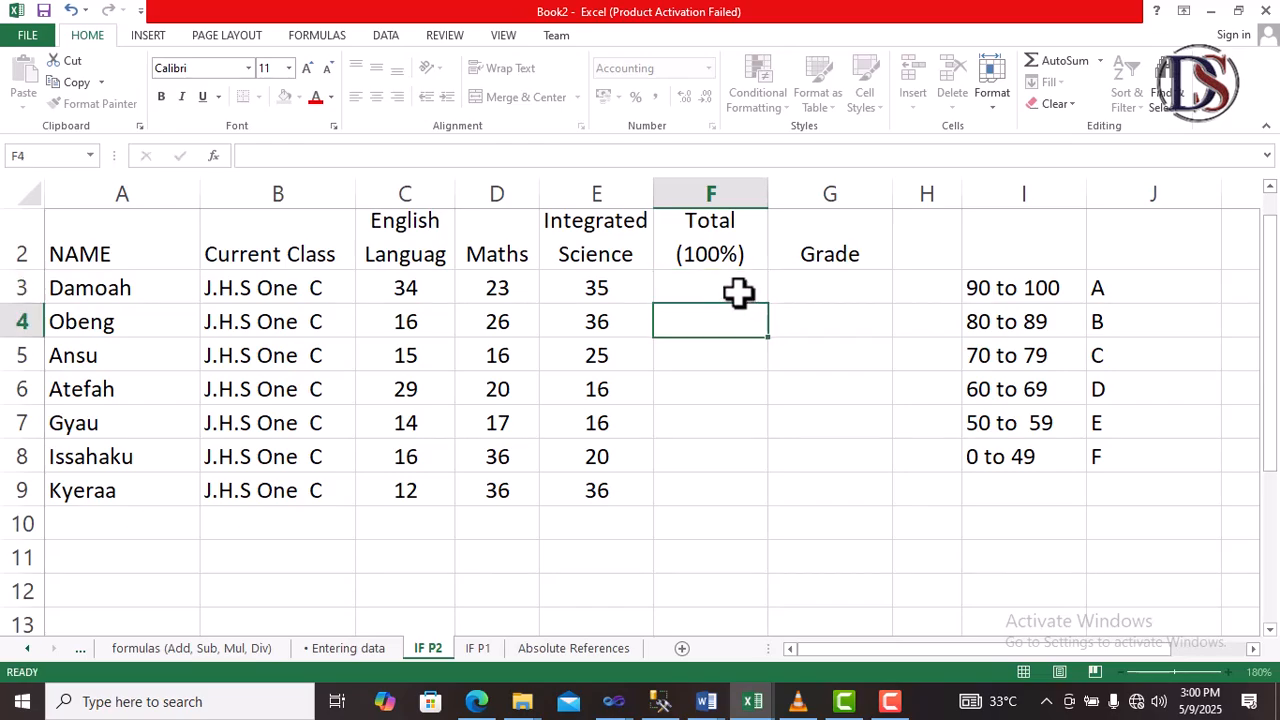
# Sum Damoah's English, Maths and Integrated Science scores into the Total cell using AutoSum
pyautogui.click(738, 291)
pyautogui.click(1062, 61)
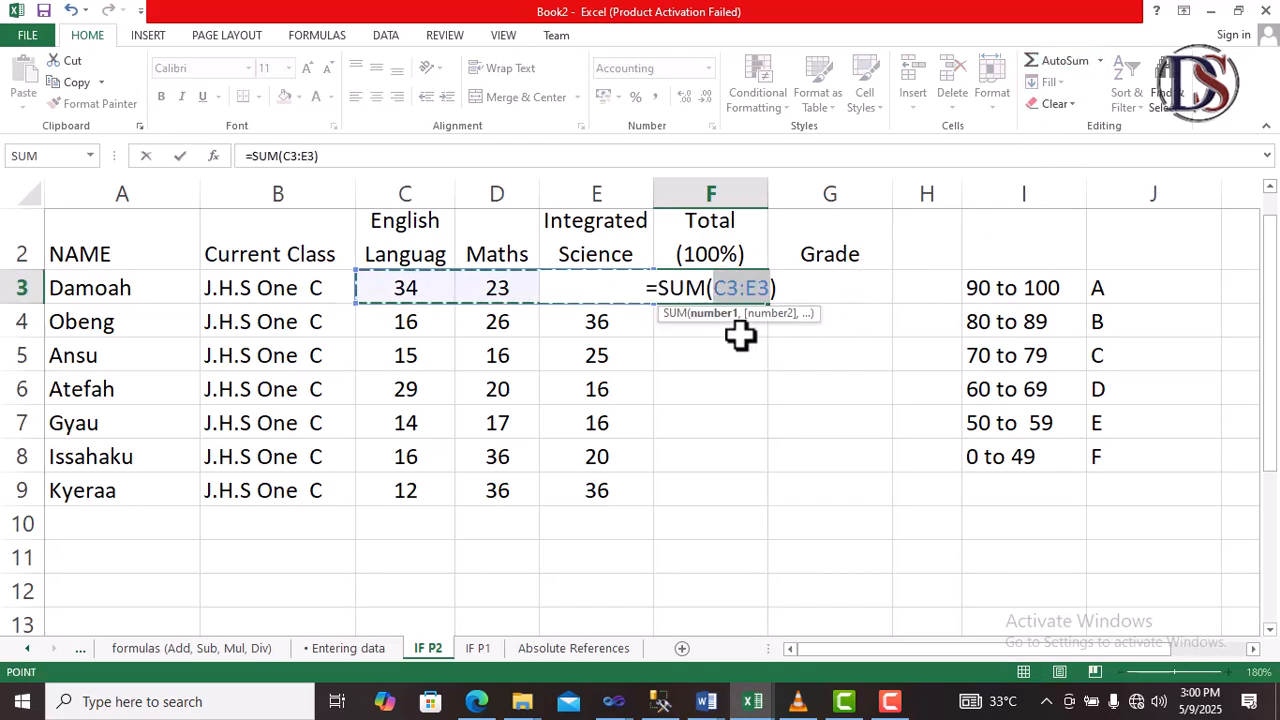
pyautogui.press('Return')
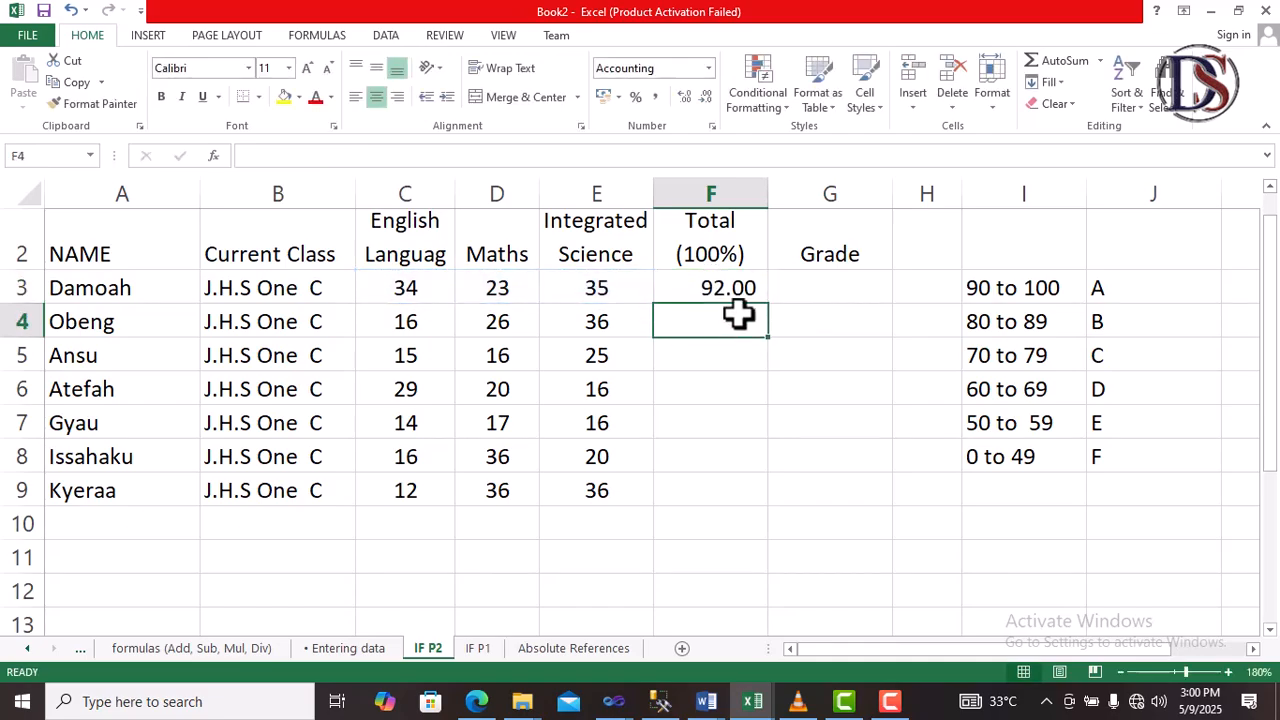
# Fill the total formula down the Total column for all students through row 9
pyautogui.click(714, 287)
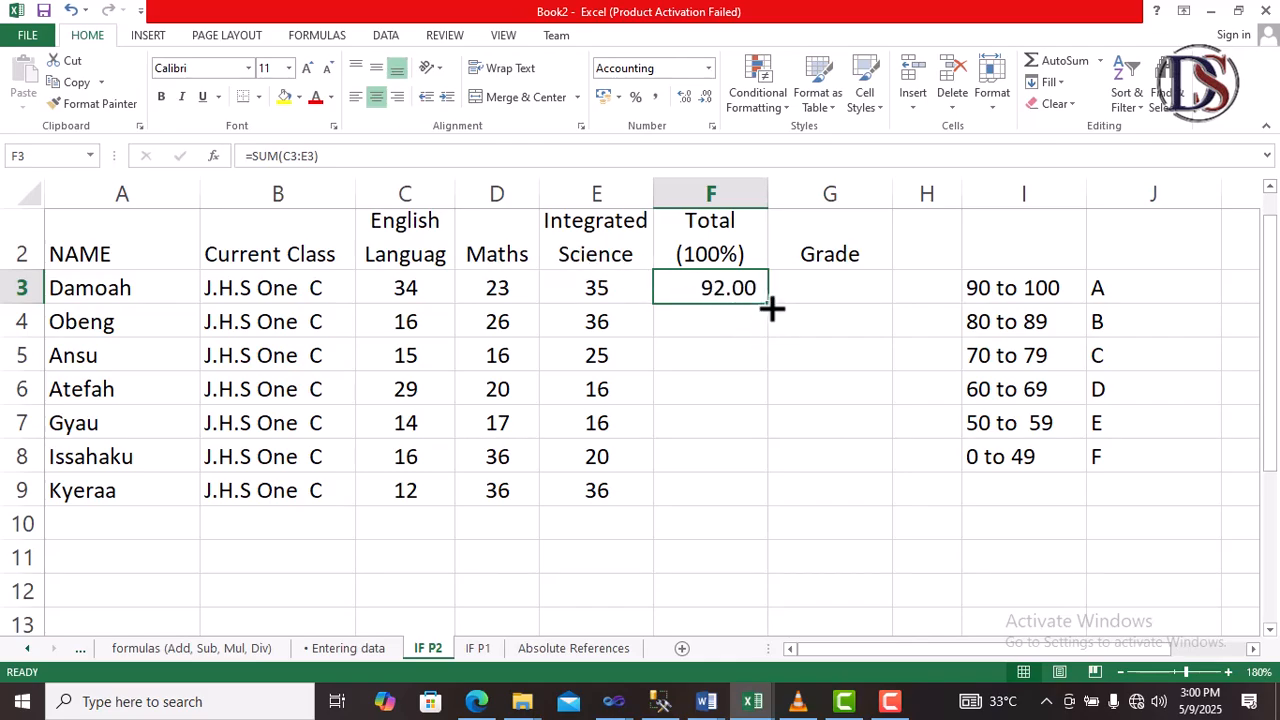
pyautogui.moveTo(771, 309); pyautogui.dragTo(765, 507)
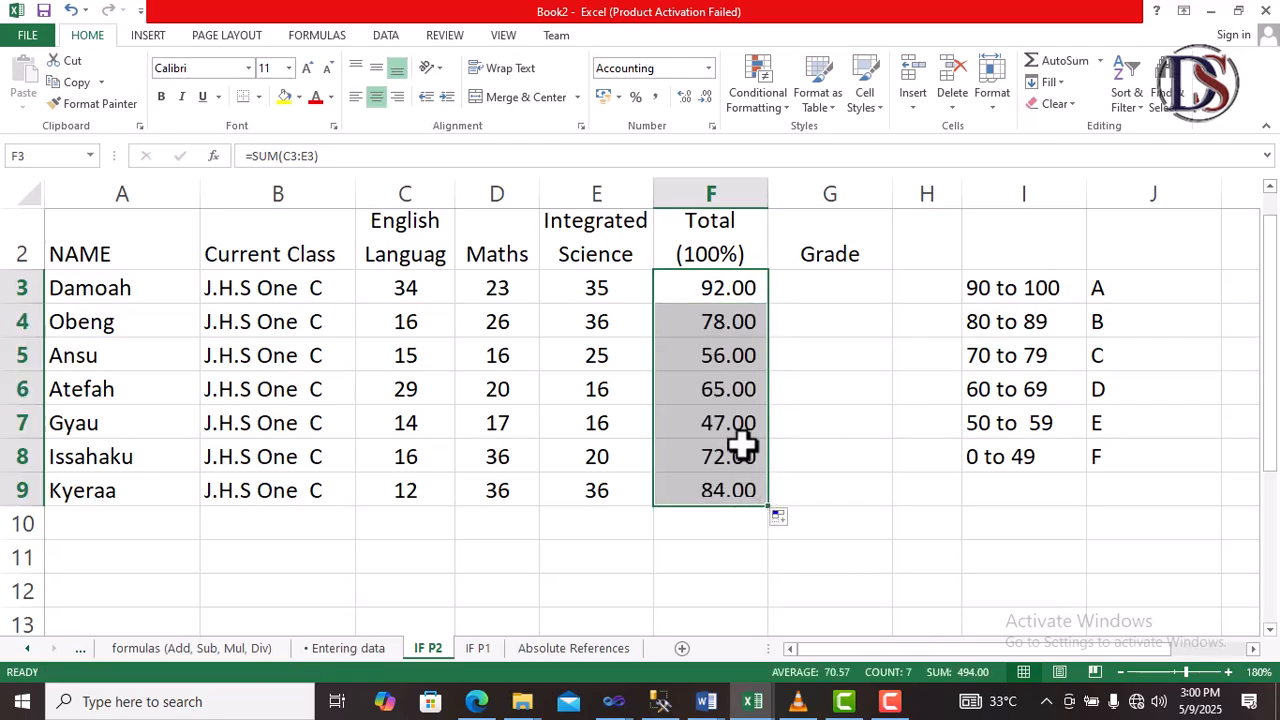
pyautogui.click(730, 356)
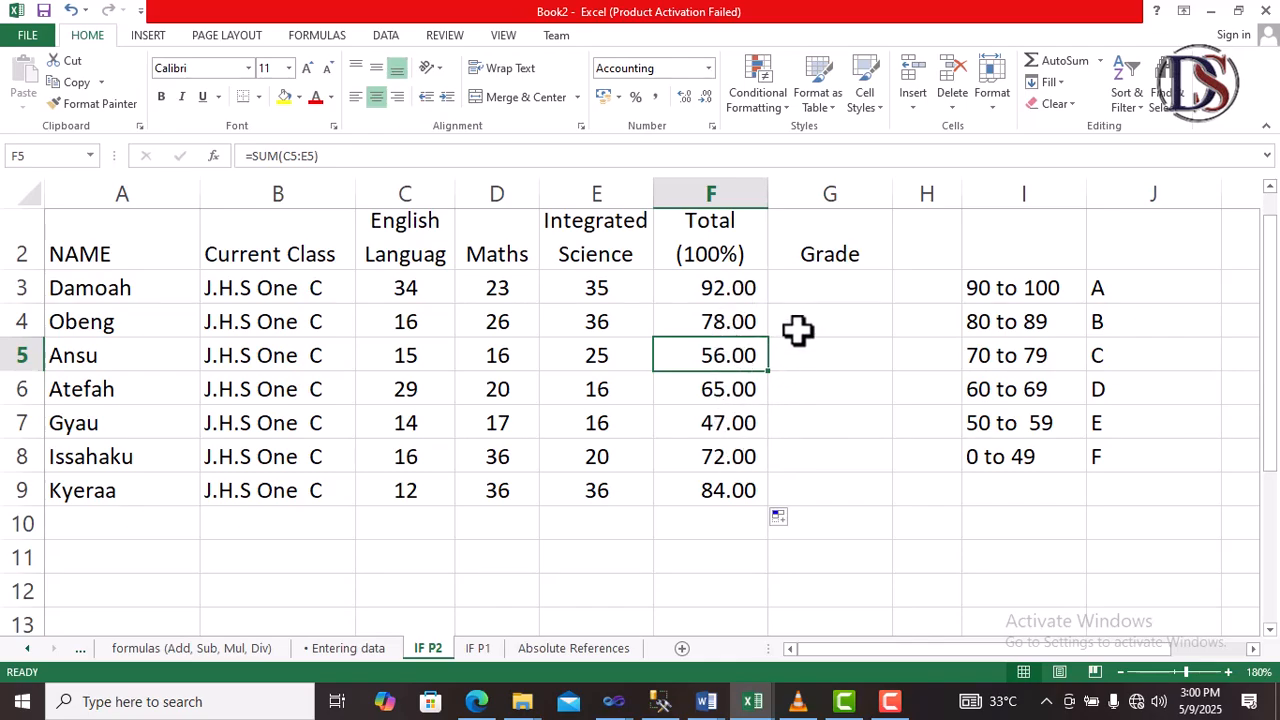
# Begin an IF formula in Damoah's Grade cell returning "A" when the total in F3 exceeds 90
pyautogui.click(811, 287)
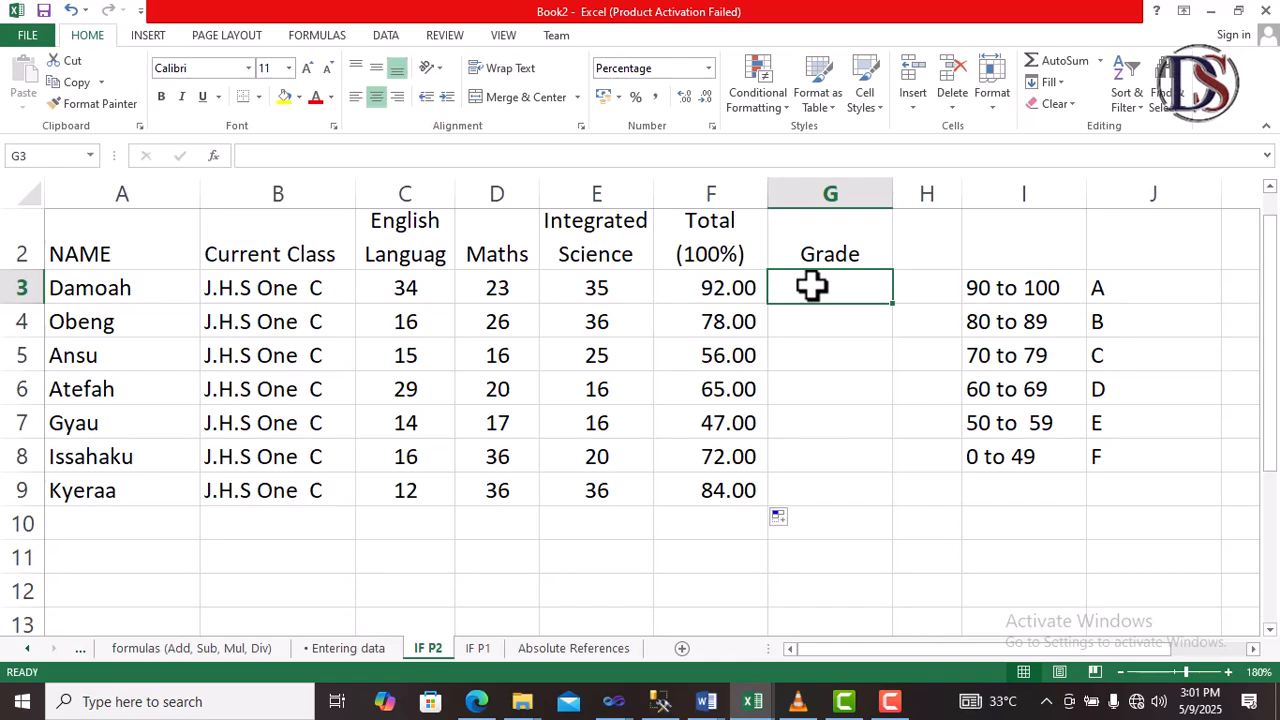
pyautogui.write('=')
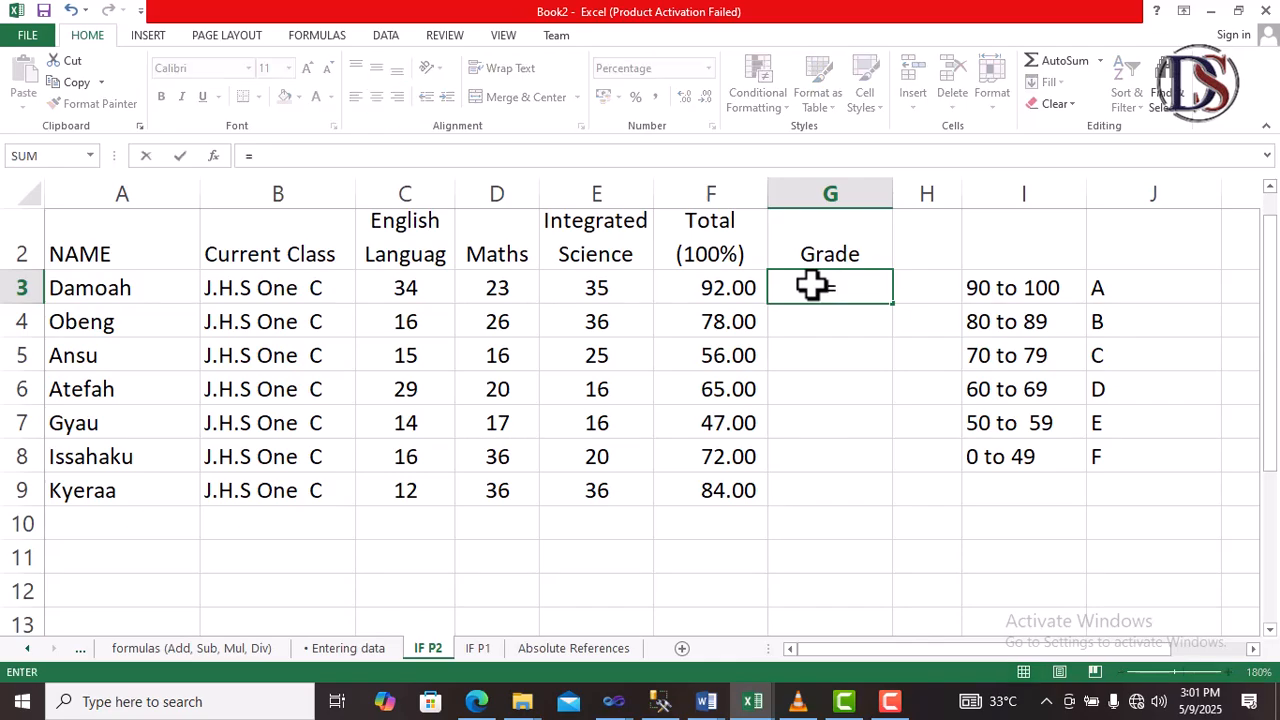
pyautogui.write('if')
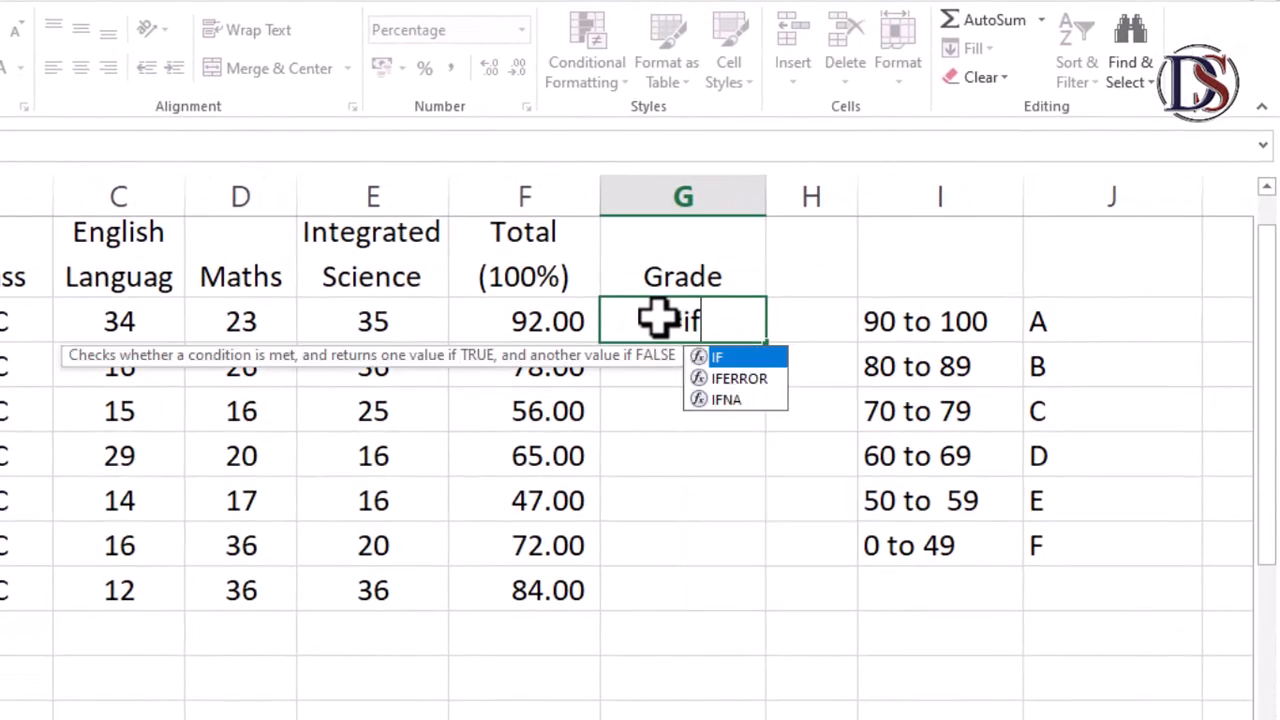
pyautogui.write('(')
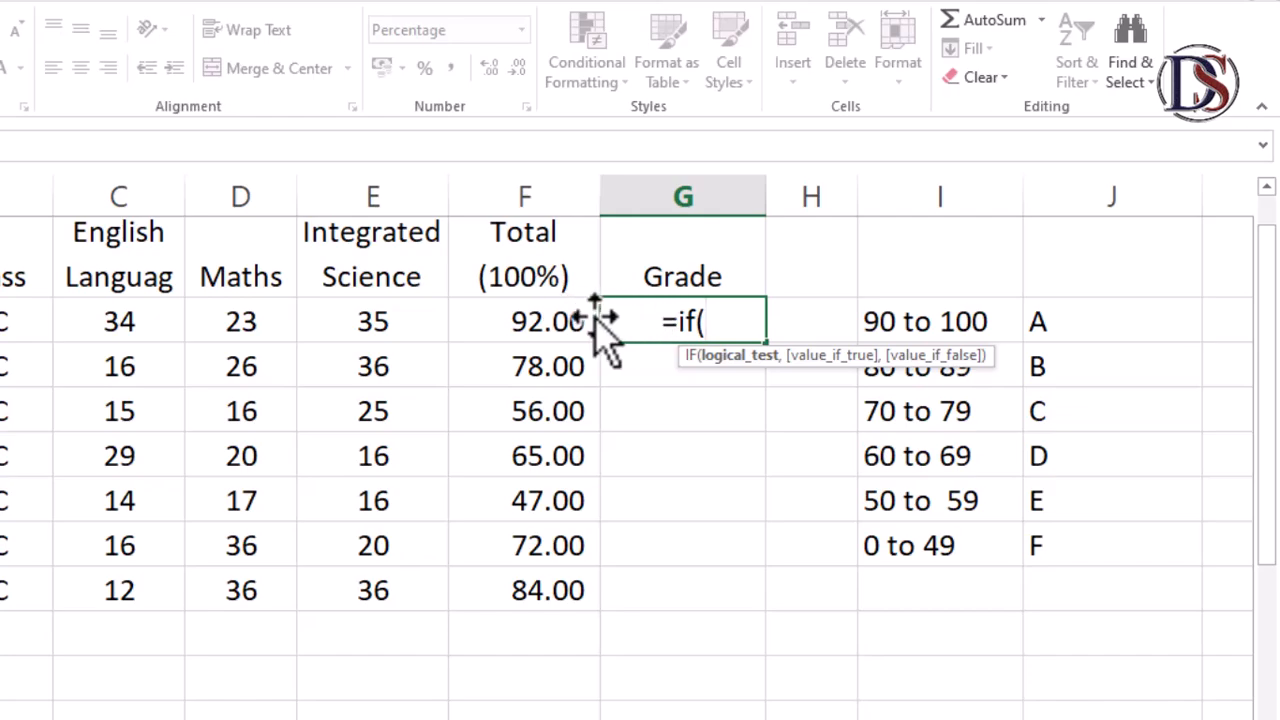
pyautogui.click(518, 322)
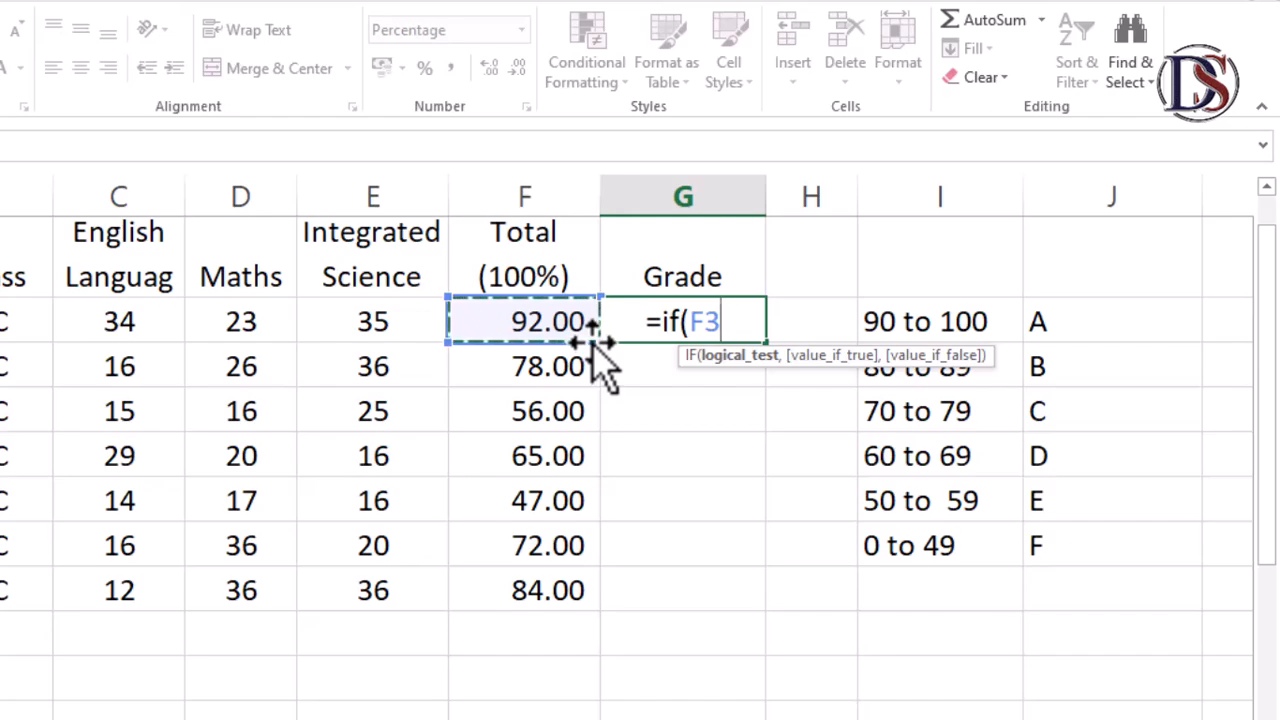
pyautogui.write('>')
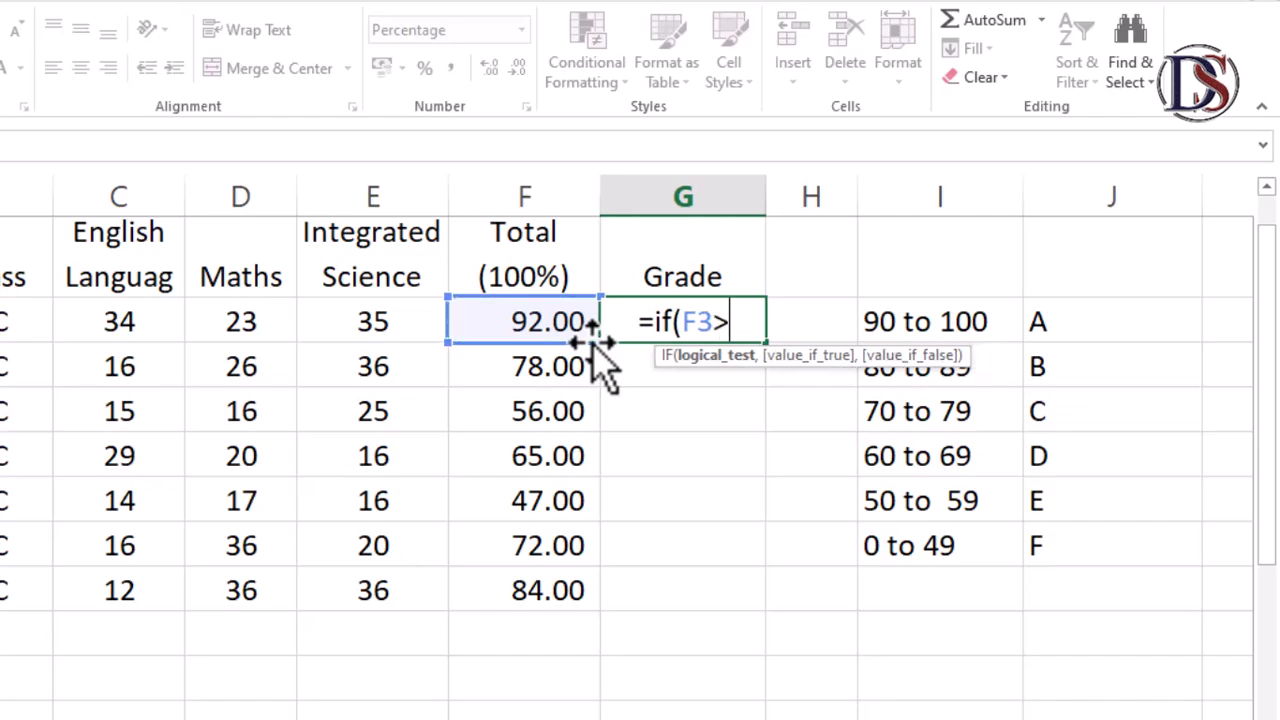
pyautogui.write('90')
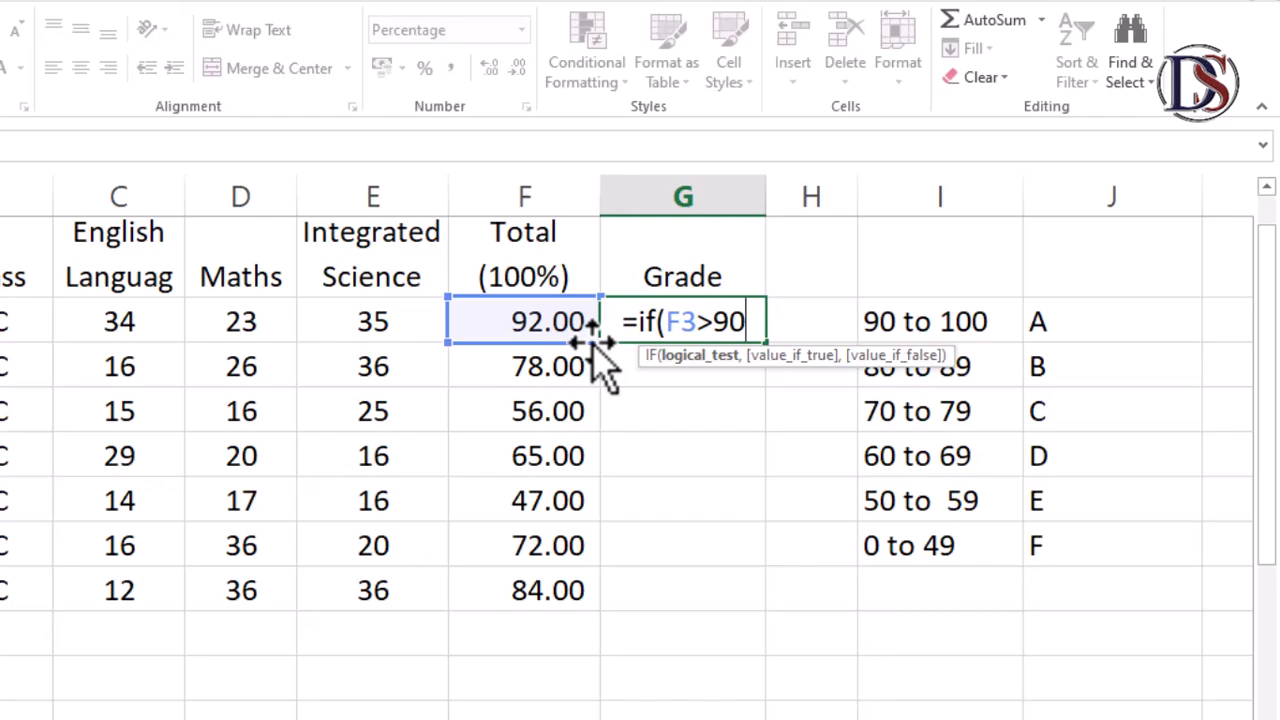
pyautogui.write(',')
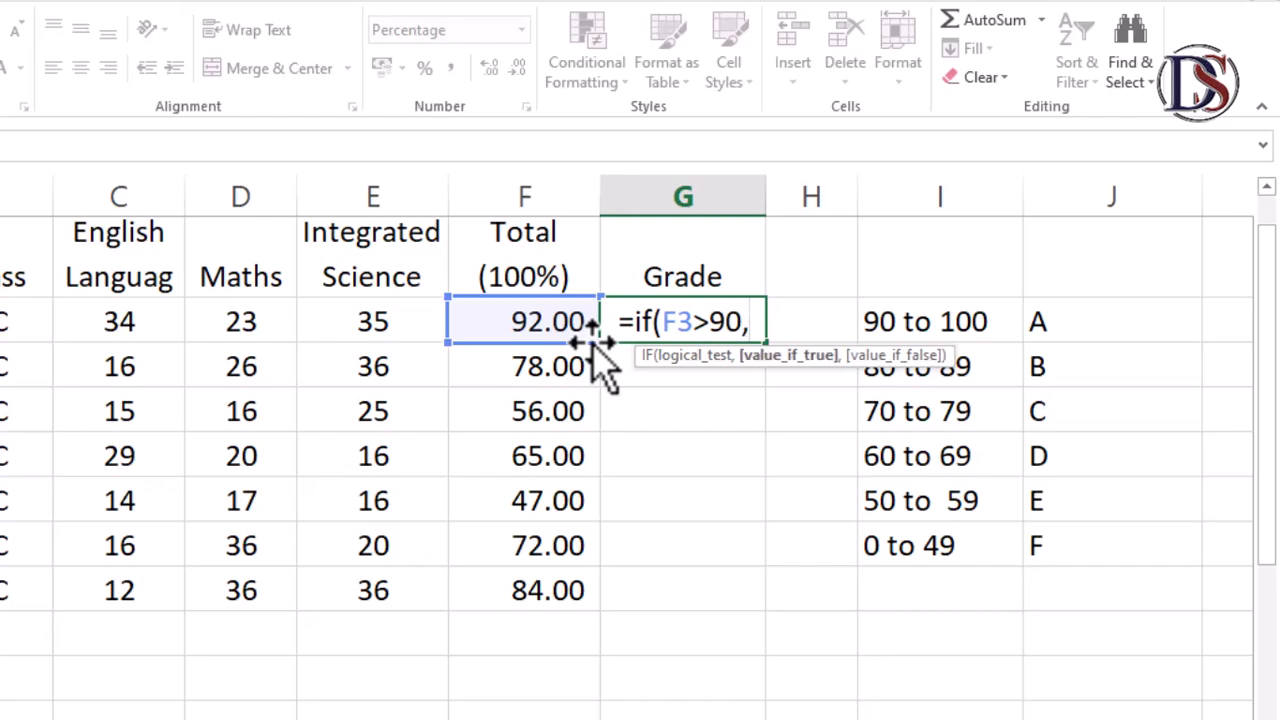
pyautogui.write('"')
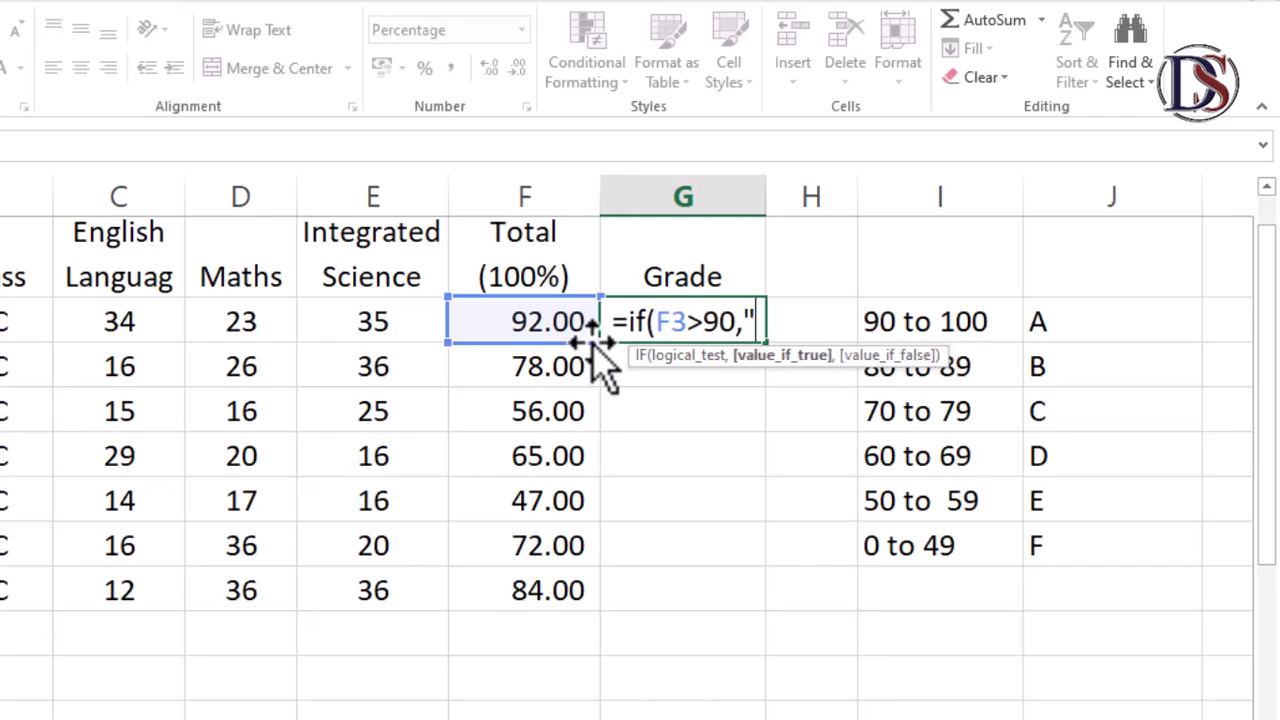
pyautogui.write('A')
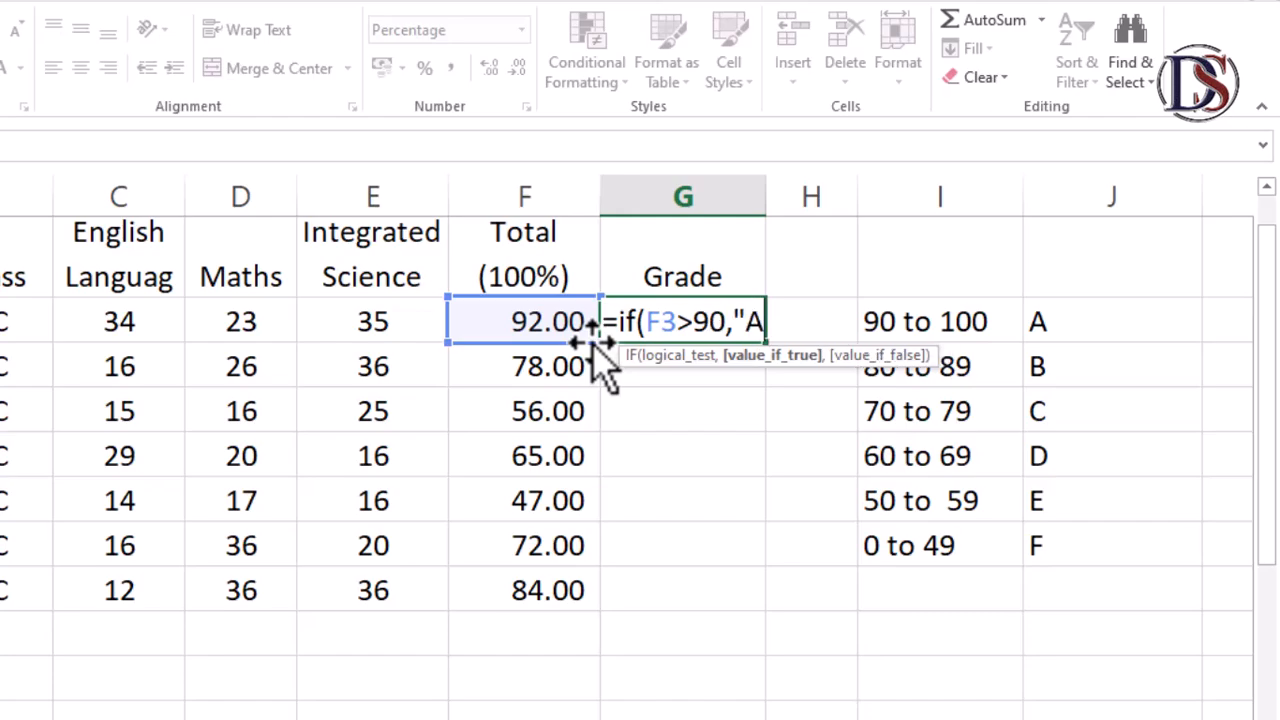
pyautogui.write('"')
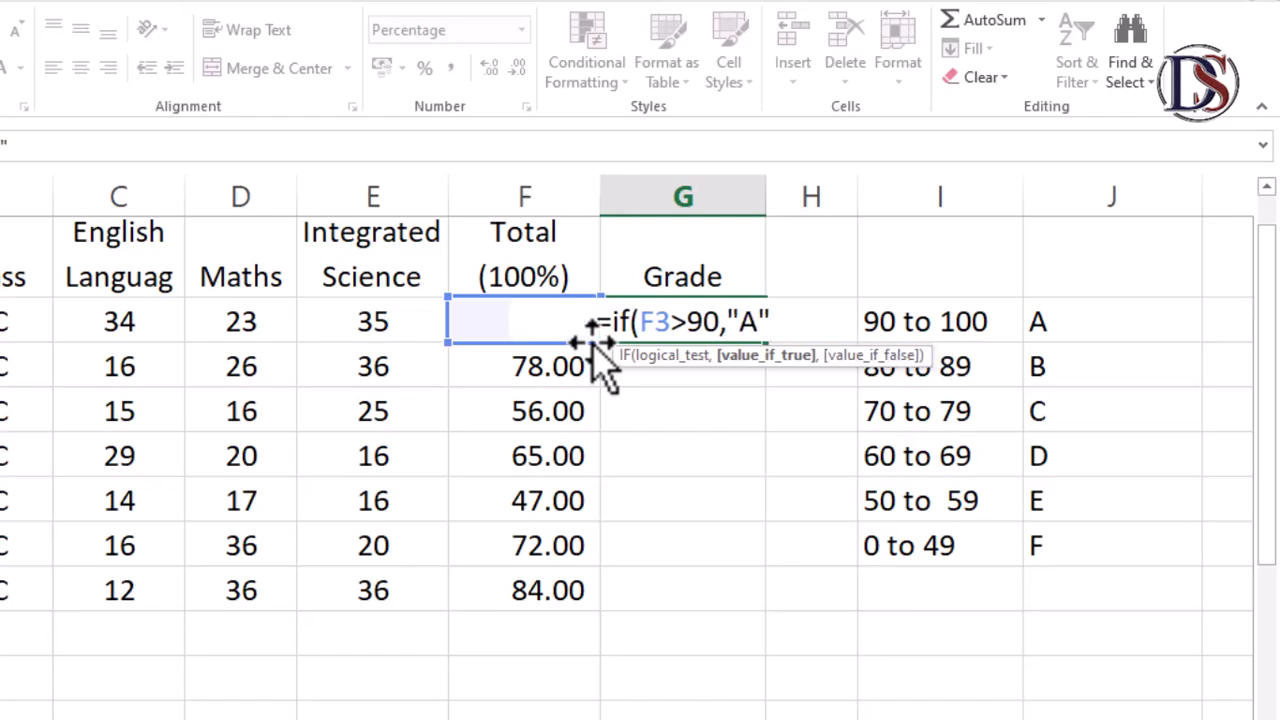
pyautogui.write(',')
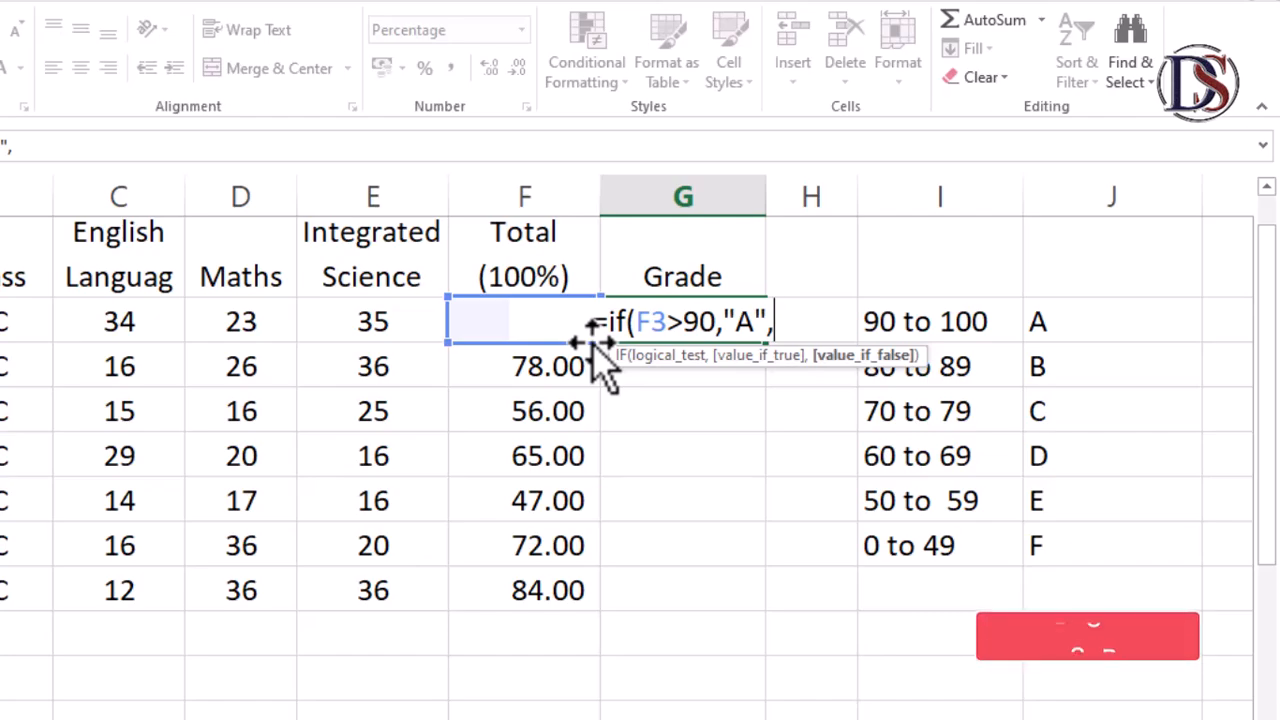
# Nest a second IF in the formula returning "B" when F3 exceeds 80
pyautogui.write('if')
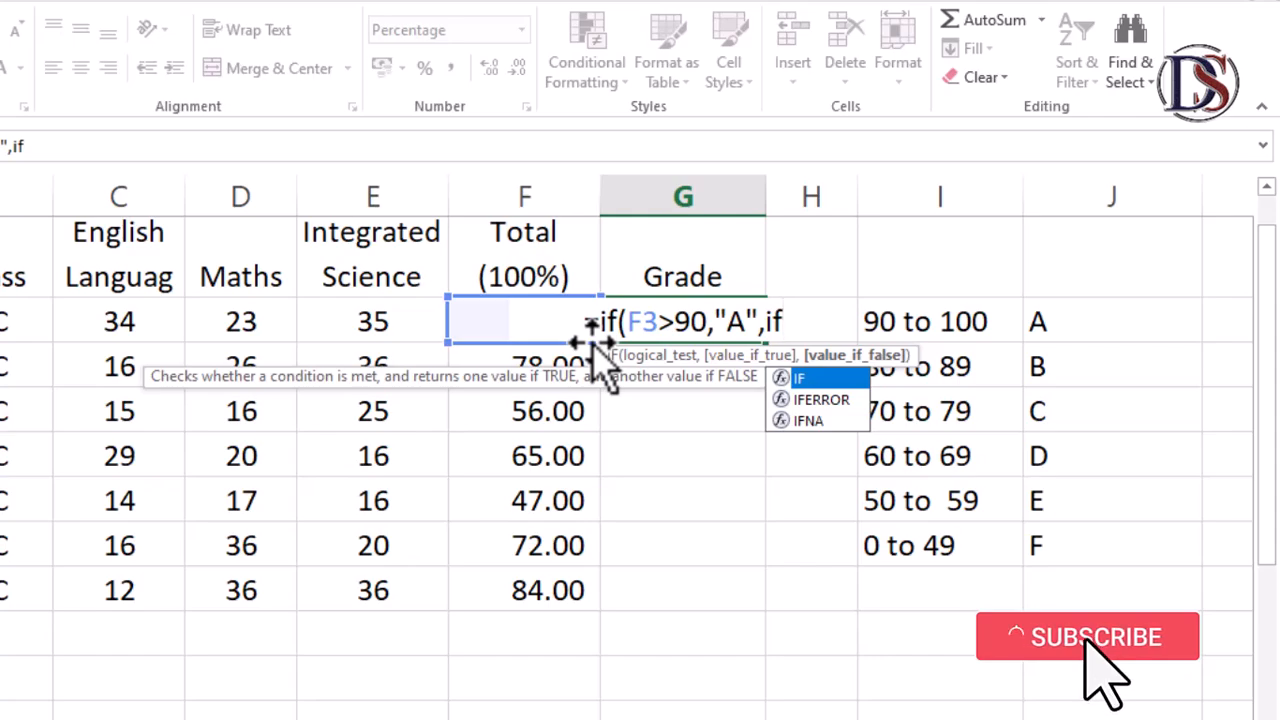
pyautogui.write('(')
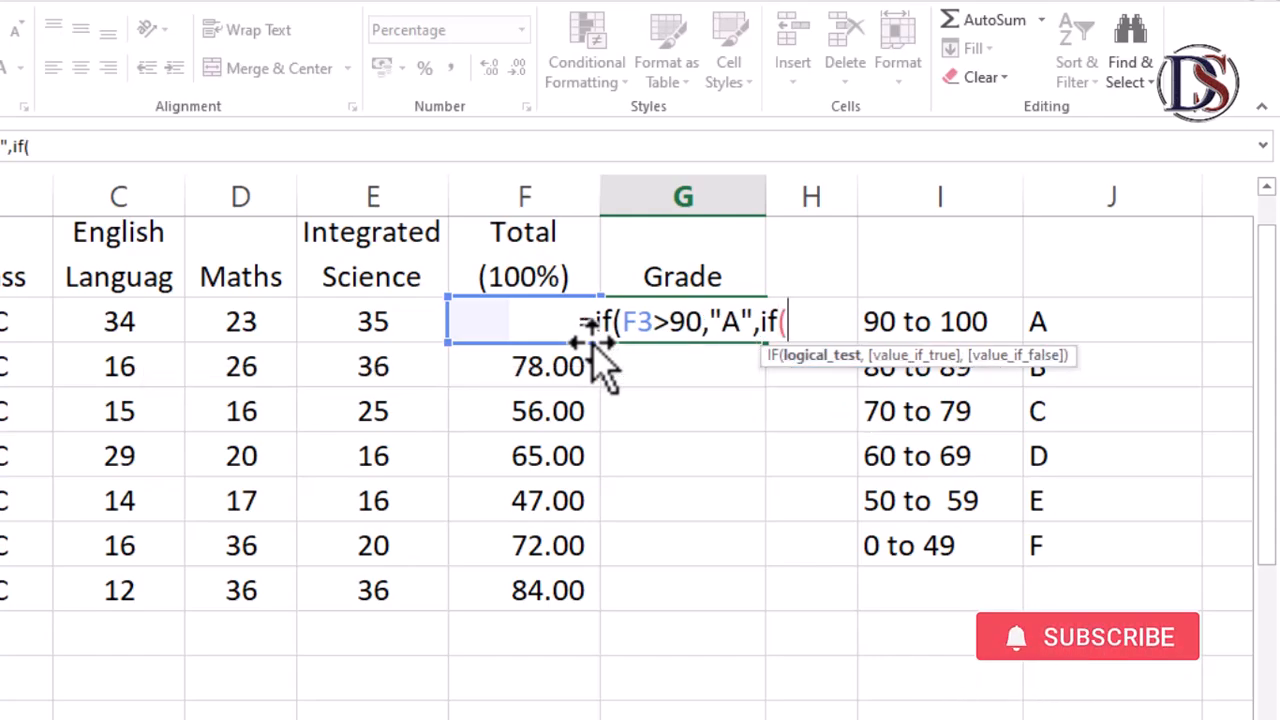
pyautogui.write('F3')
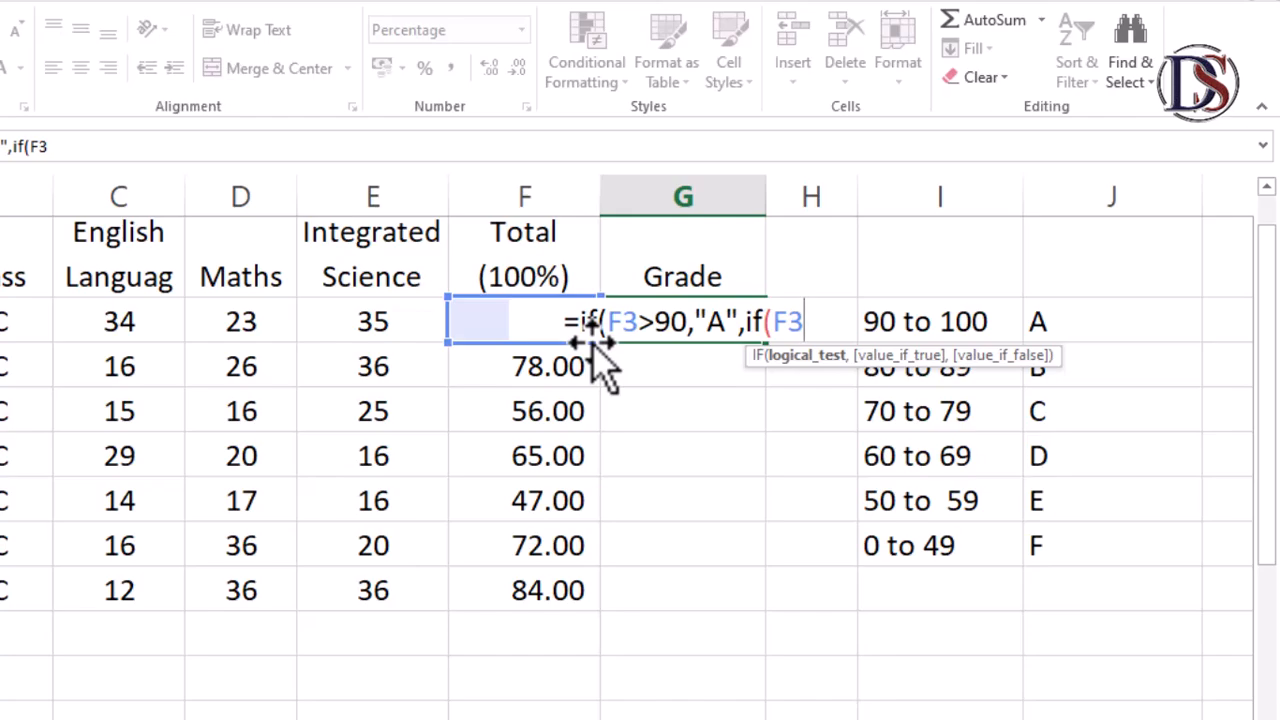
pyautogui.write('>')
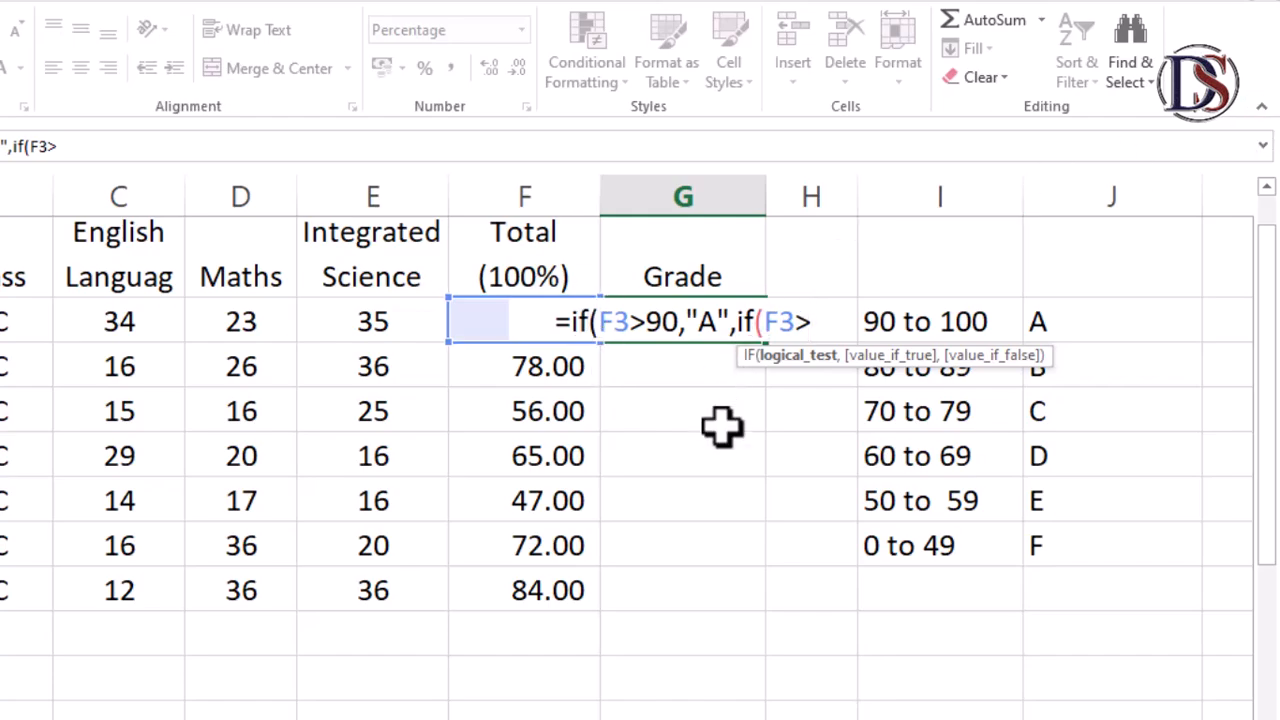
pyautogui.write('80')
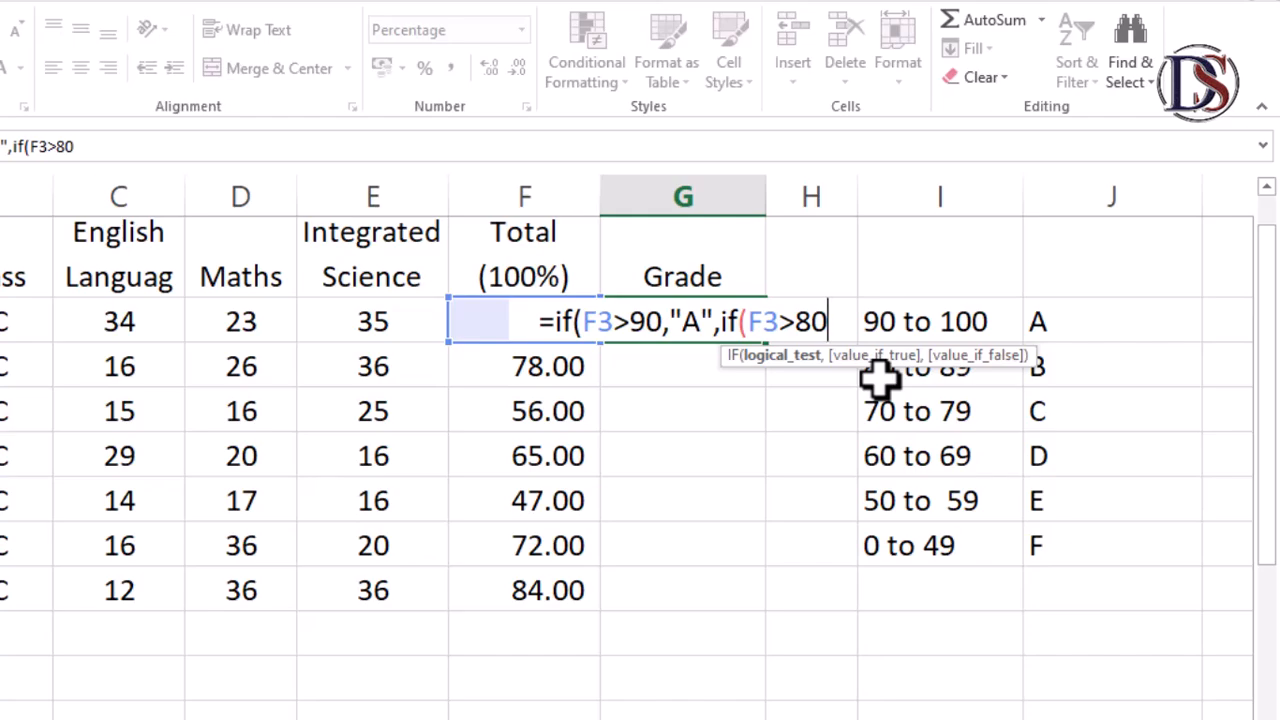
pyautogui.write(',')
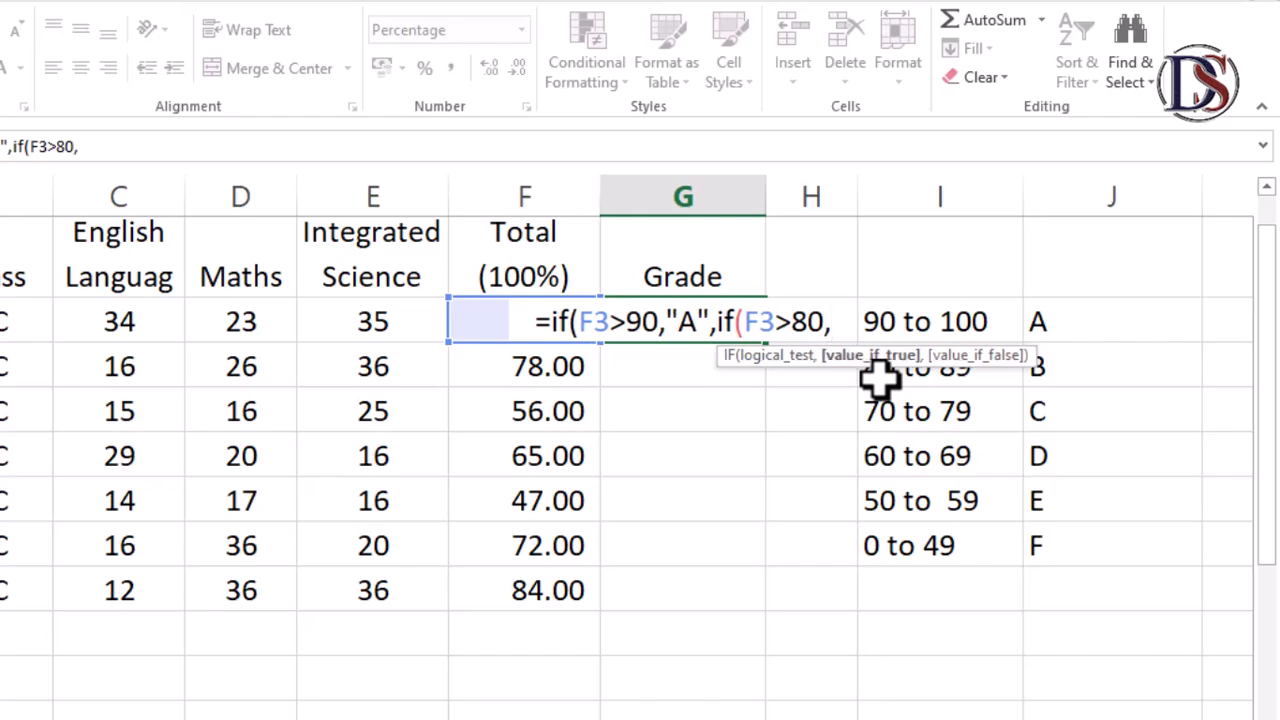
pyautogui.write('"')
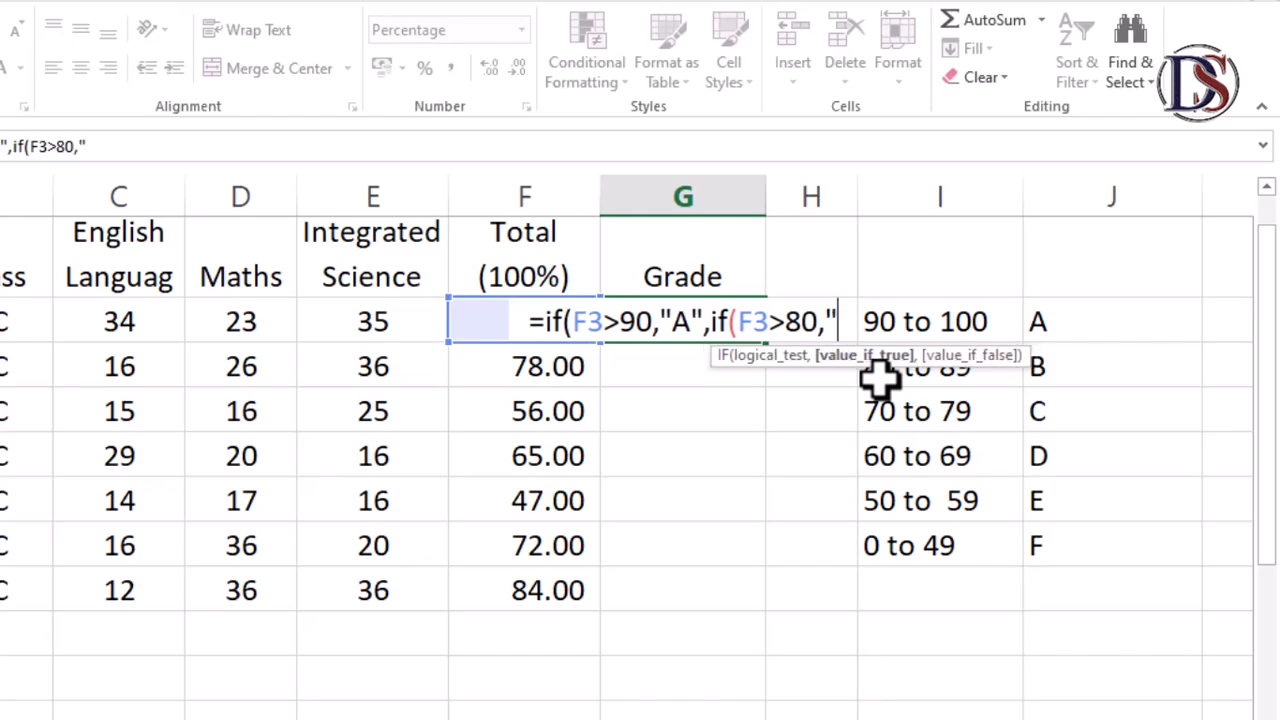
pyautogui.write('B')
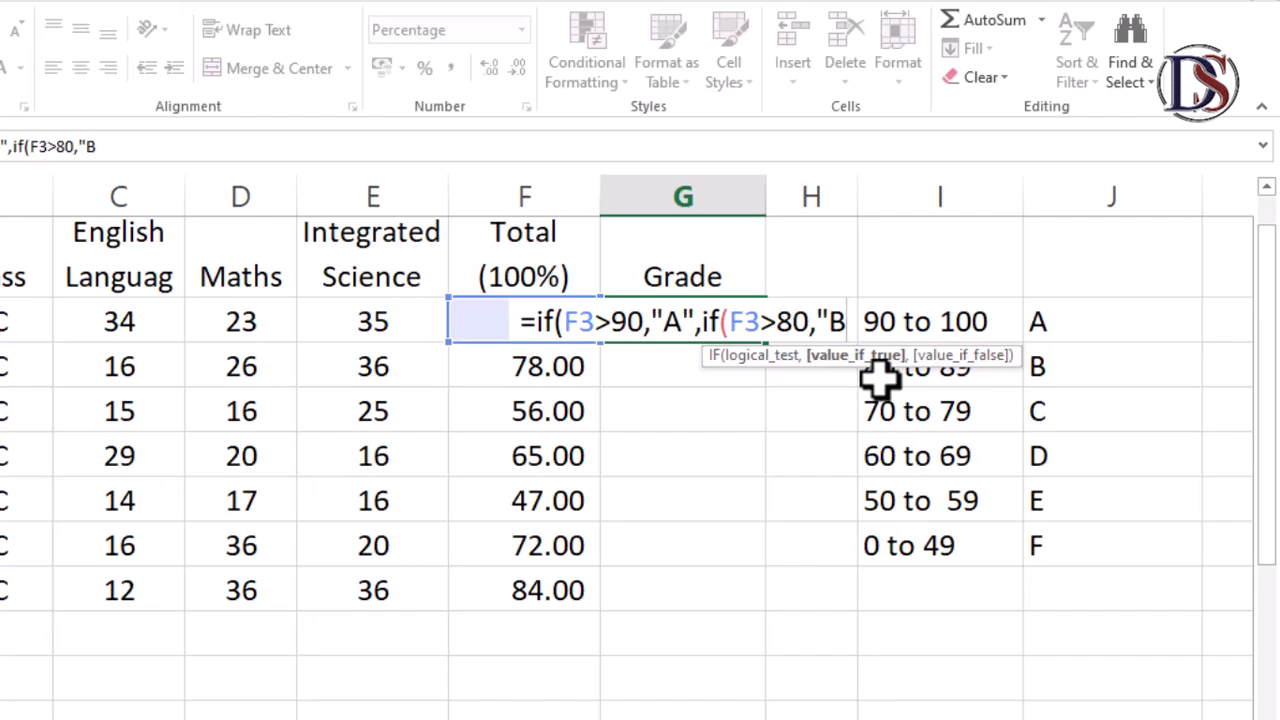
pyautogui.write('"')
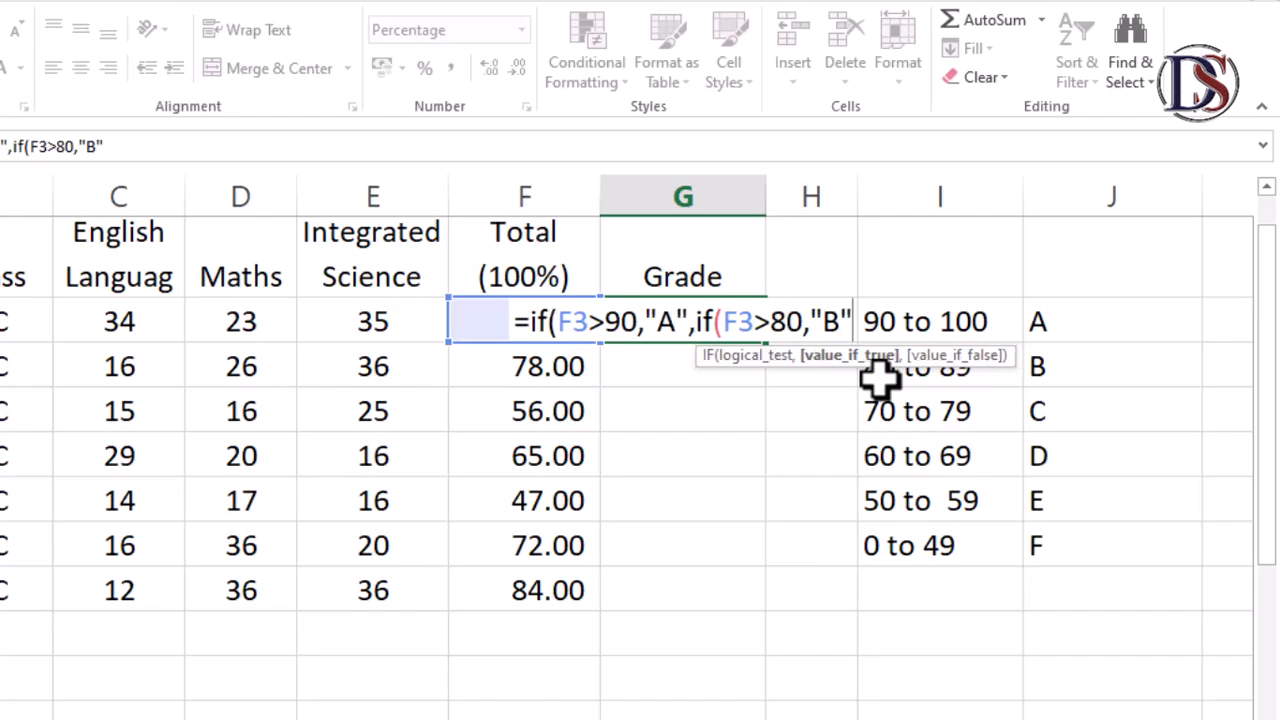
pyautogui.write(',')
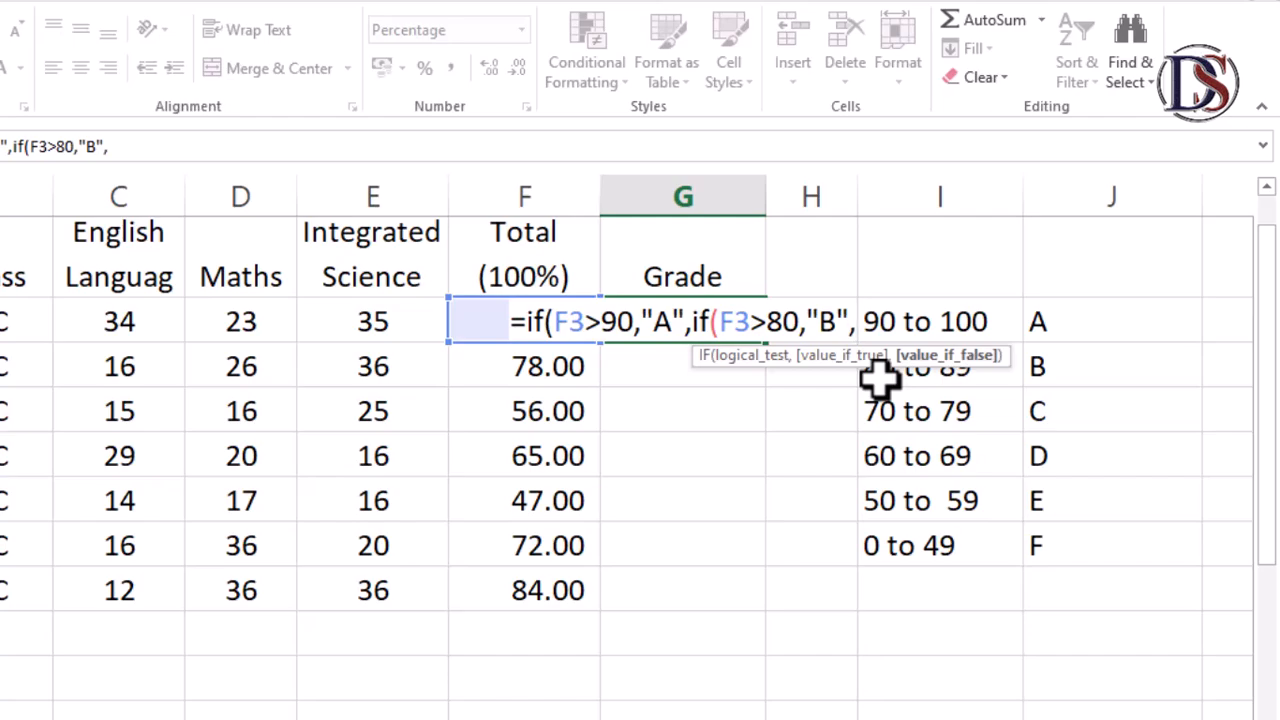
pyautogui.write('if')
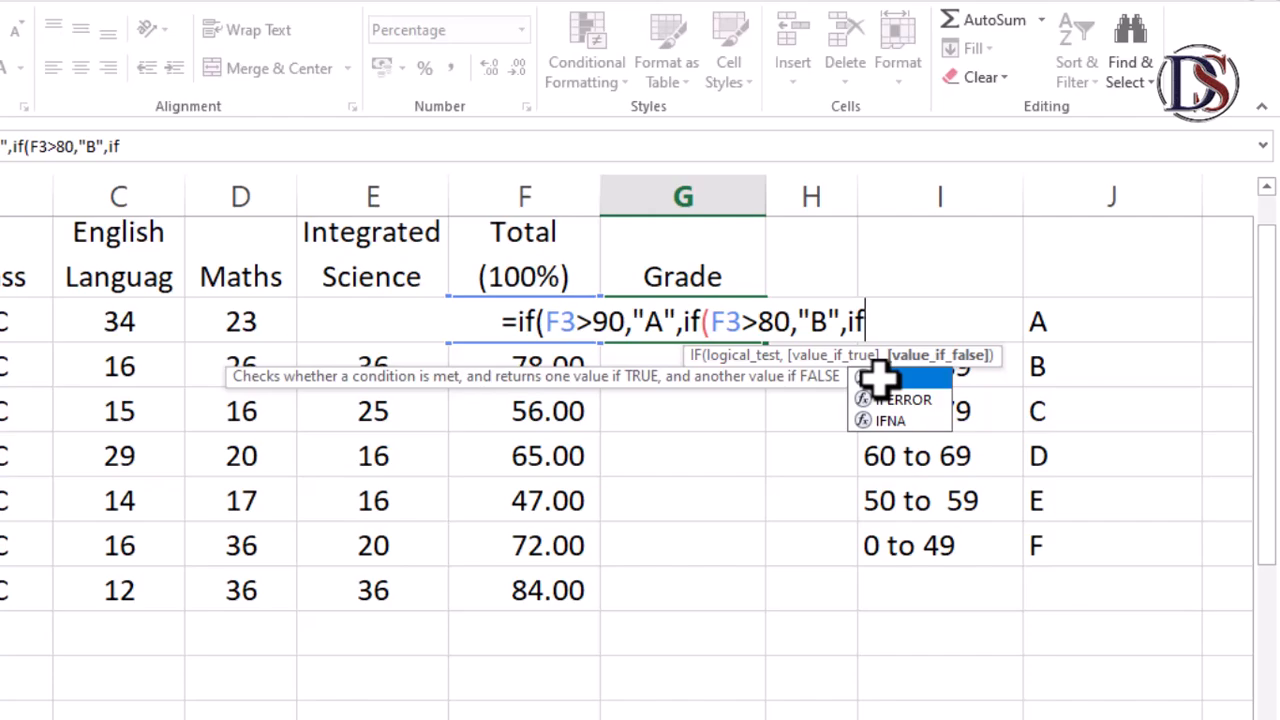
pyautogui.write('(')
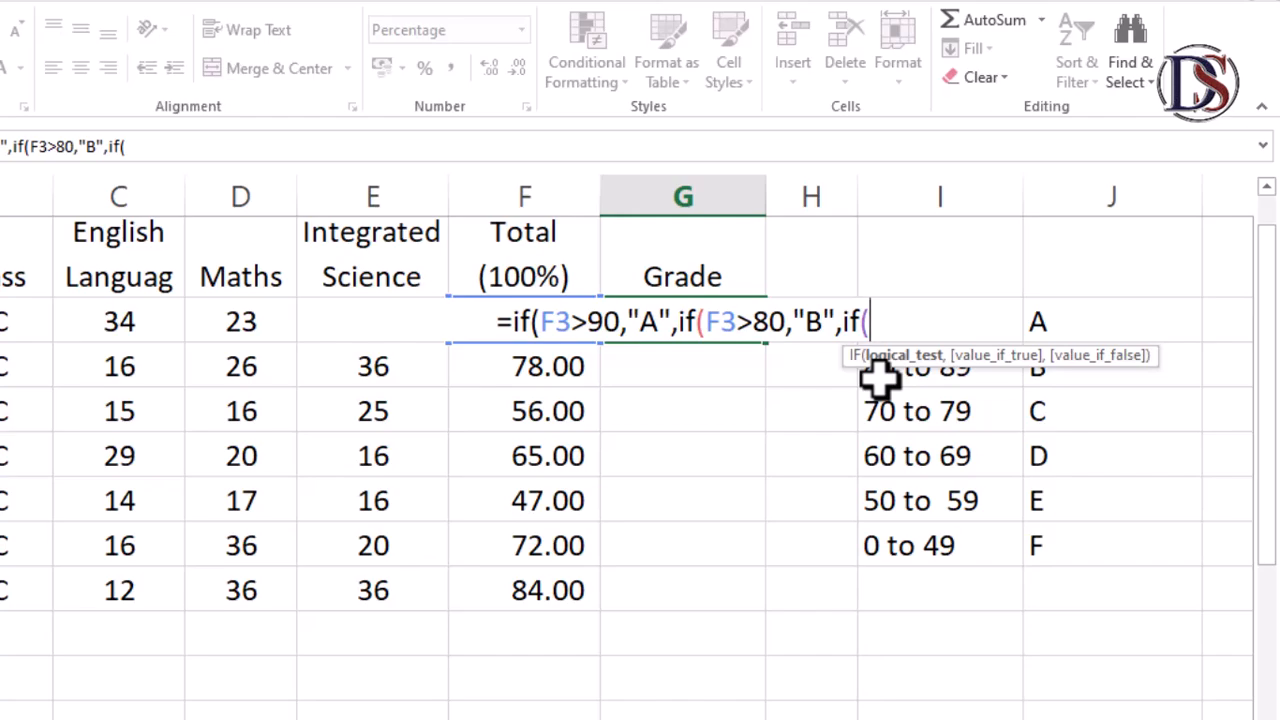
# Nest a third IF in the formula returning "C" when F3 exceeds 70
pyautogui.write('F3')
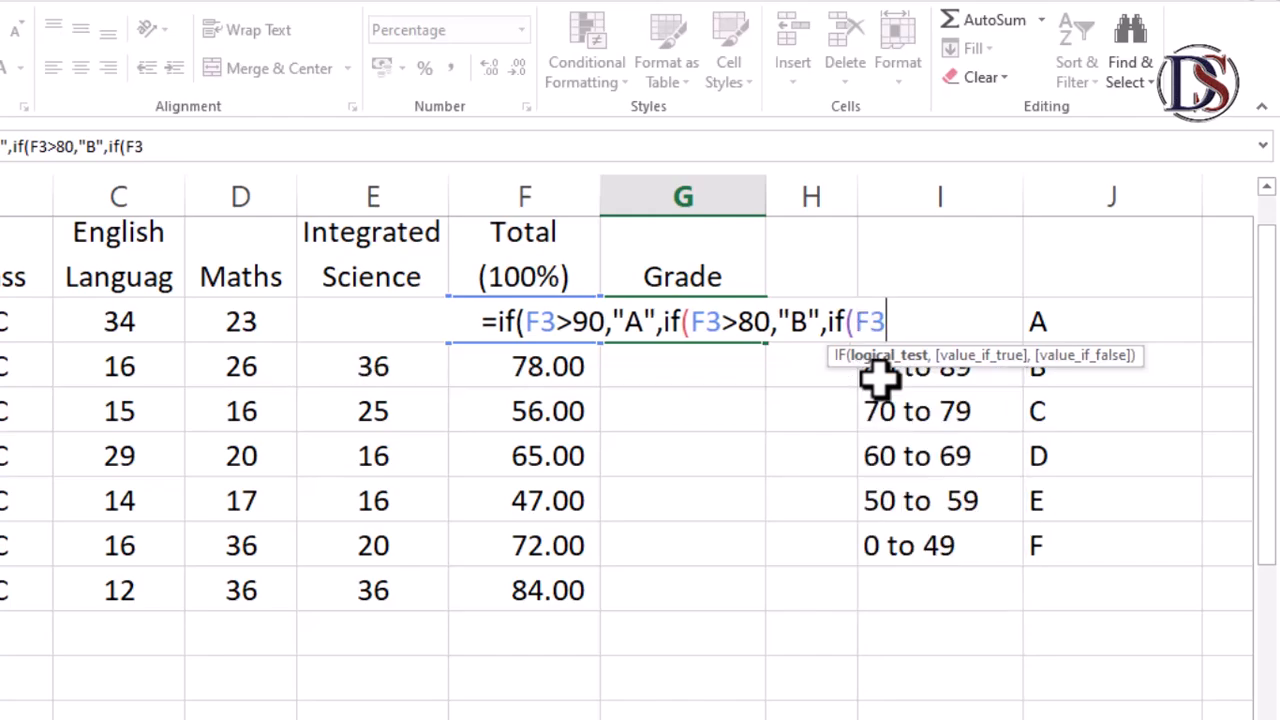
pyautogui.write('>')
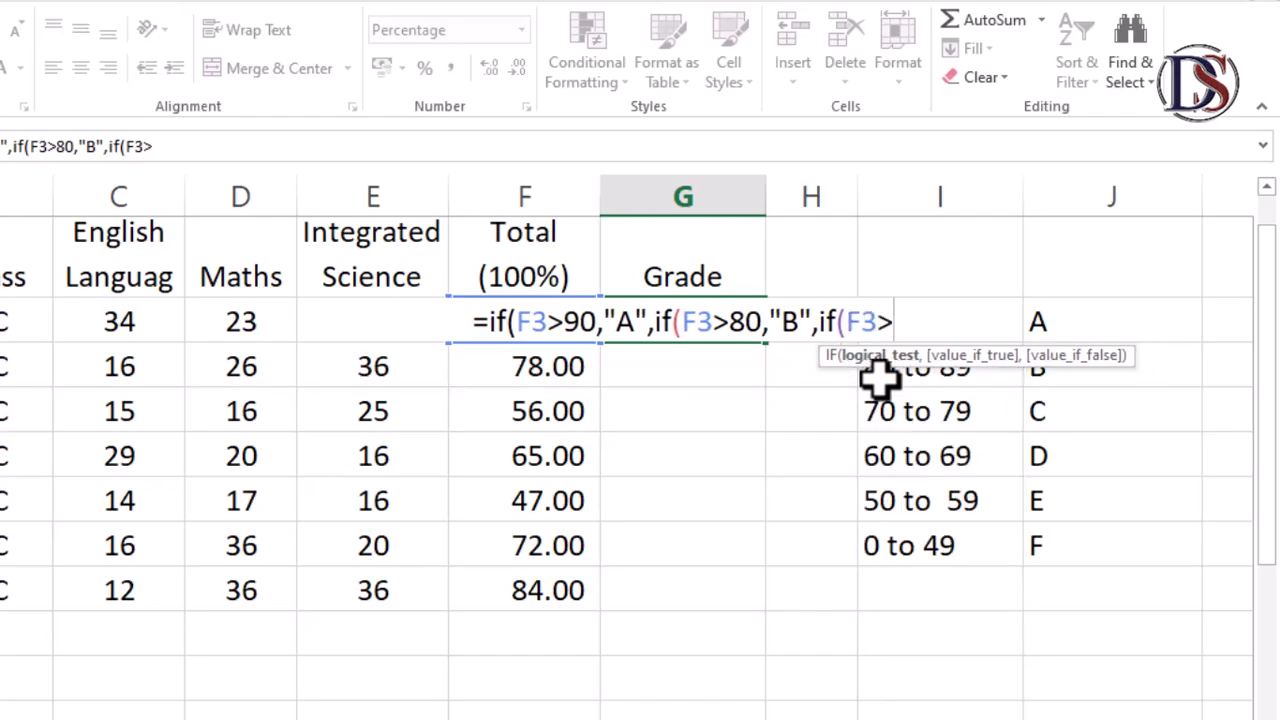
pyautogui.write('70')
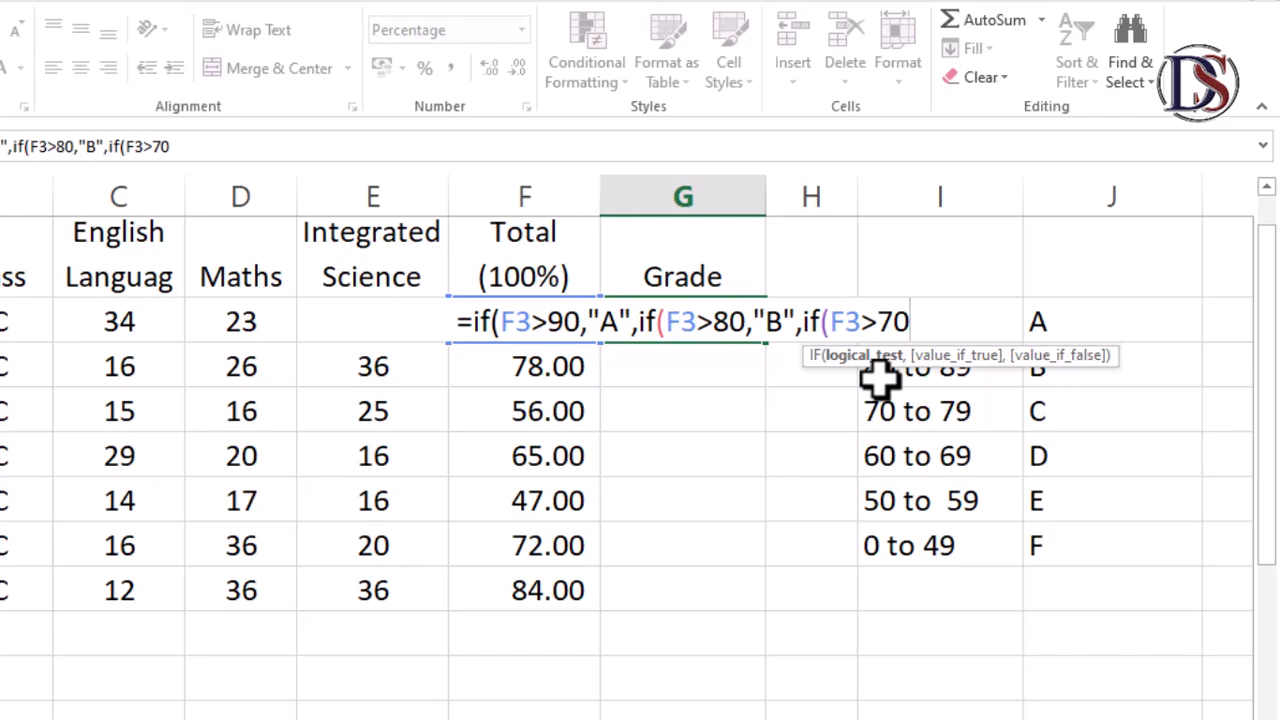
pyautogui.write(',')
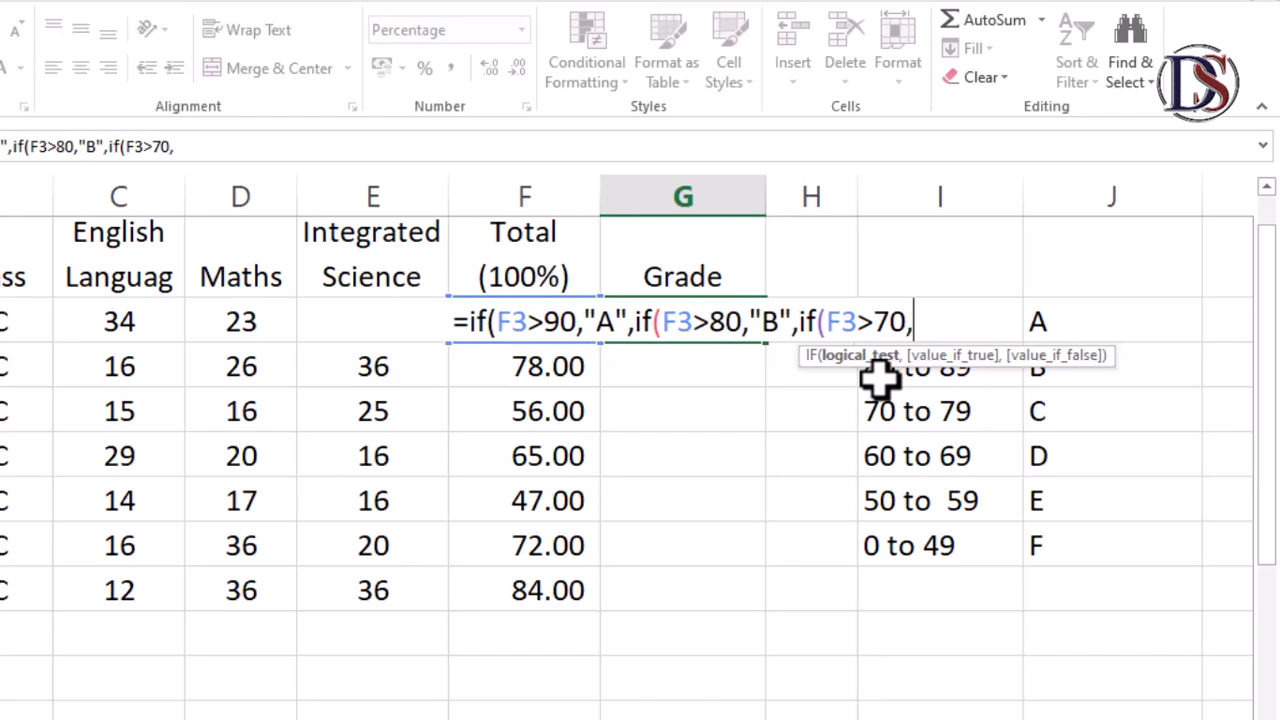
pyautogui.write('"')
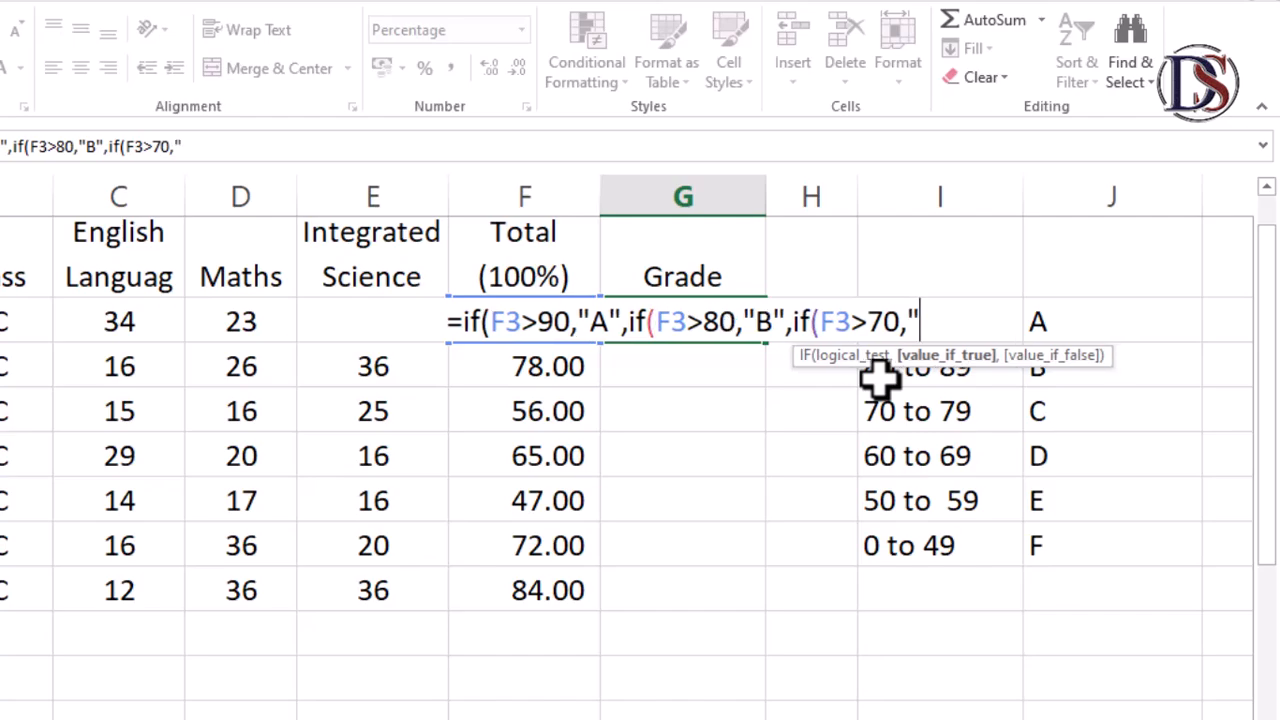
pyautogui.write('C')
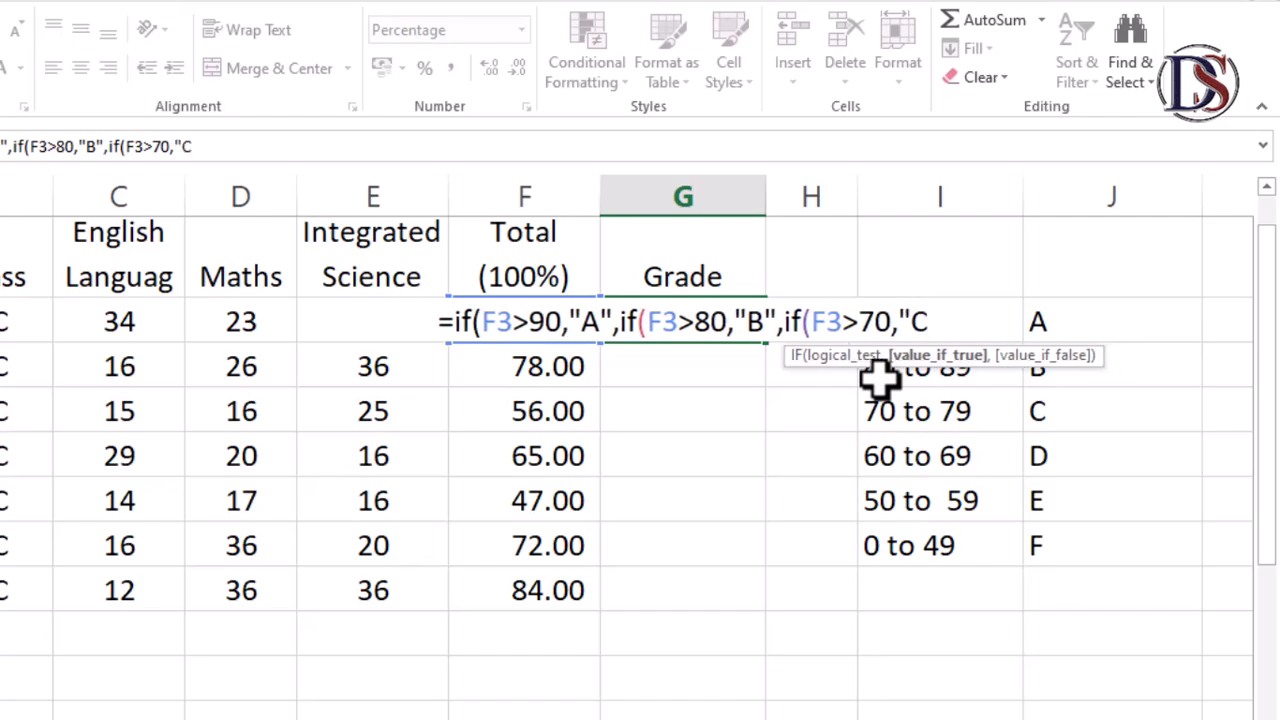
pyautogui.write('"')
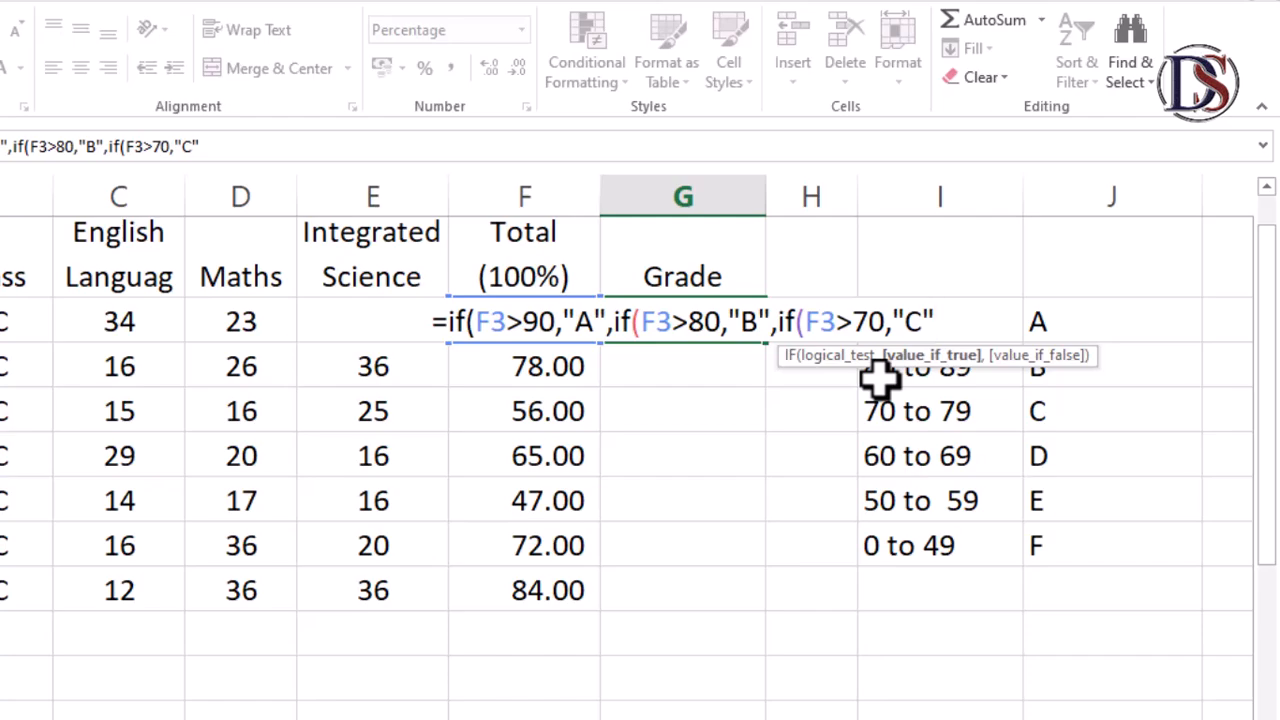
pyautogui.write(',')
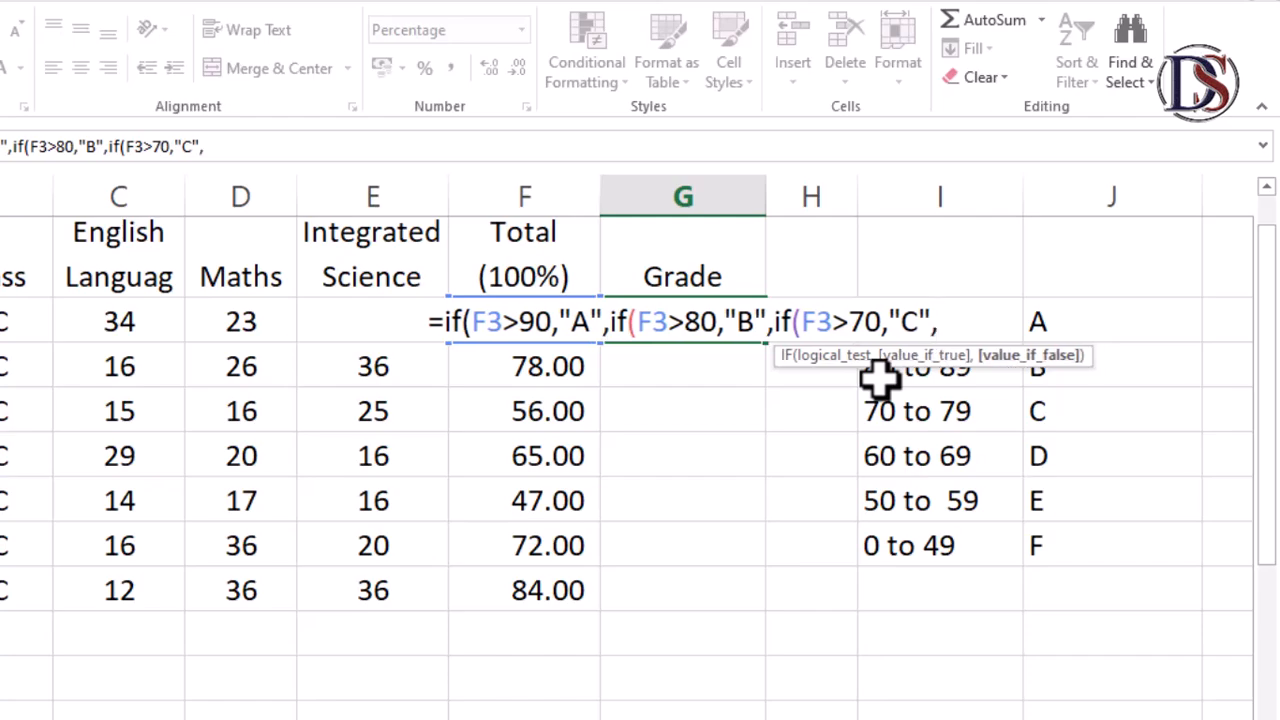
pyautogui.write('if')
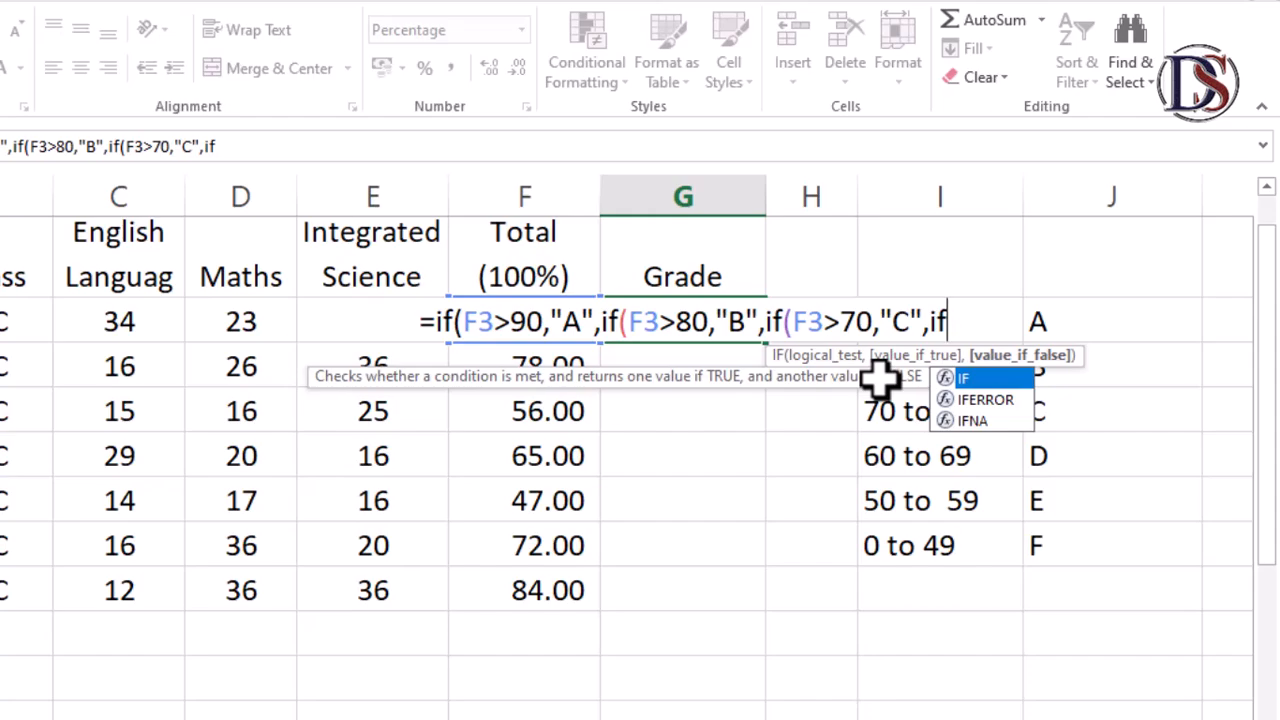
pyautogui.write('(')
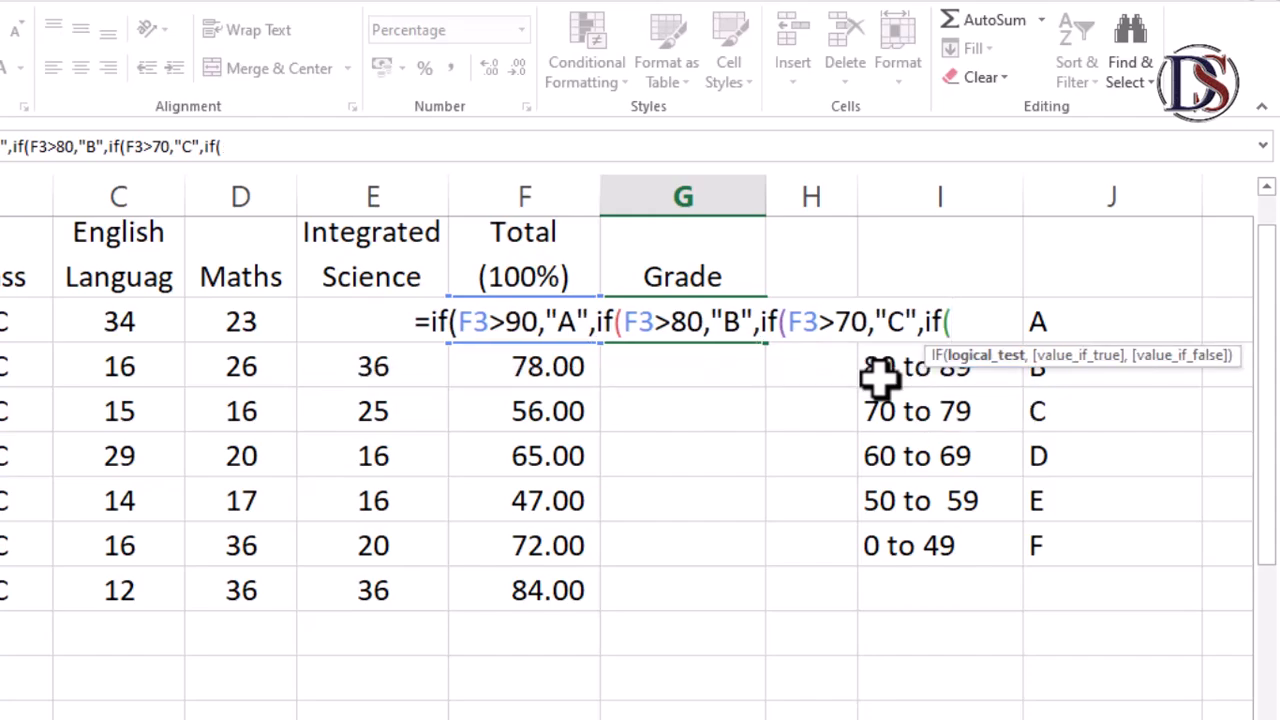
pyautogui.write('F3')
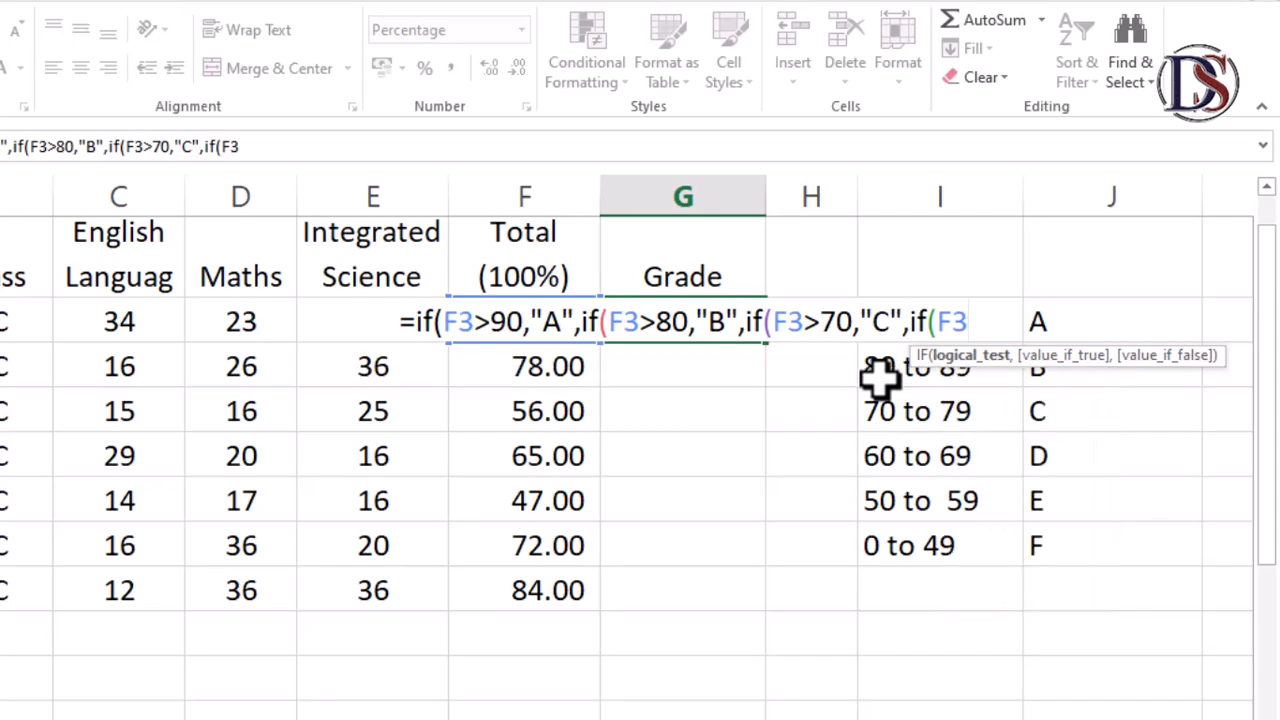
pyautogui.write('>')
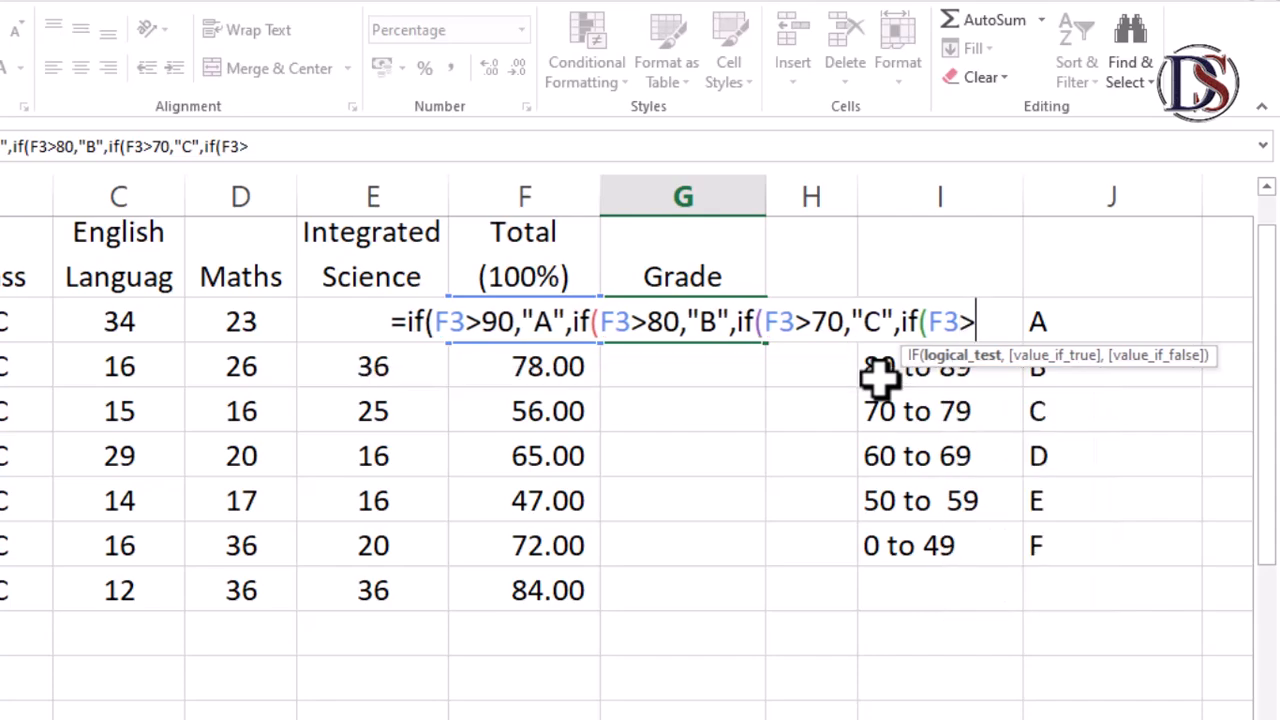
pyautogui.write('60')
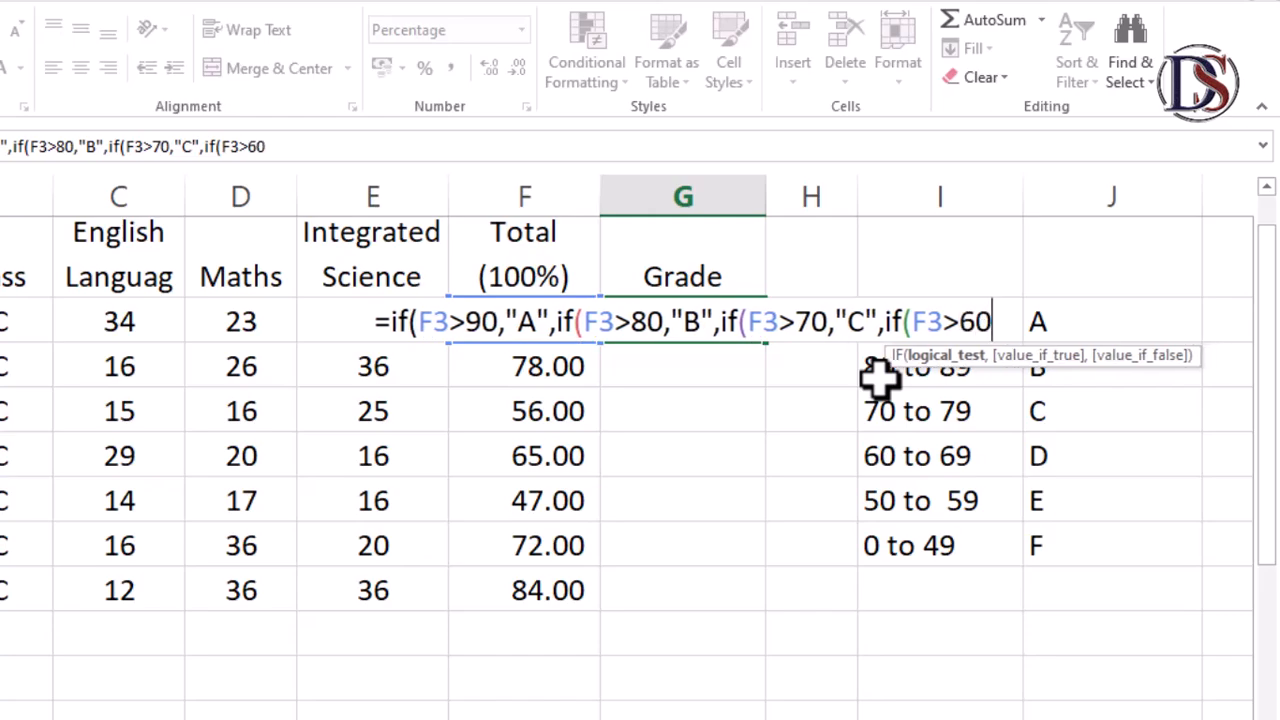
pyautogui.write(',')
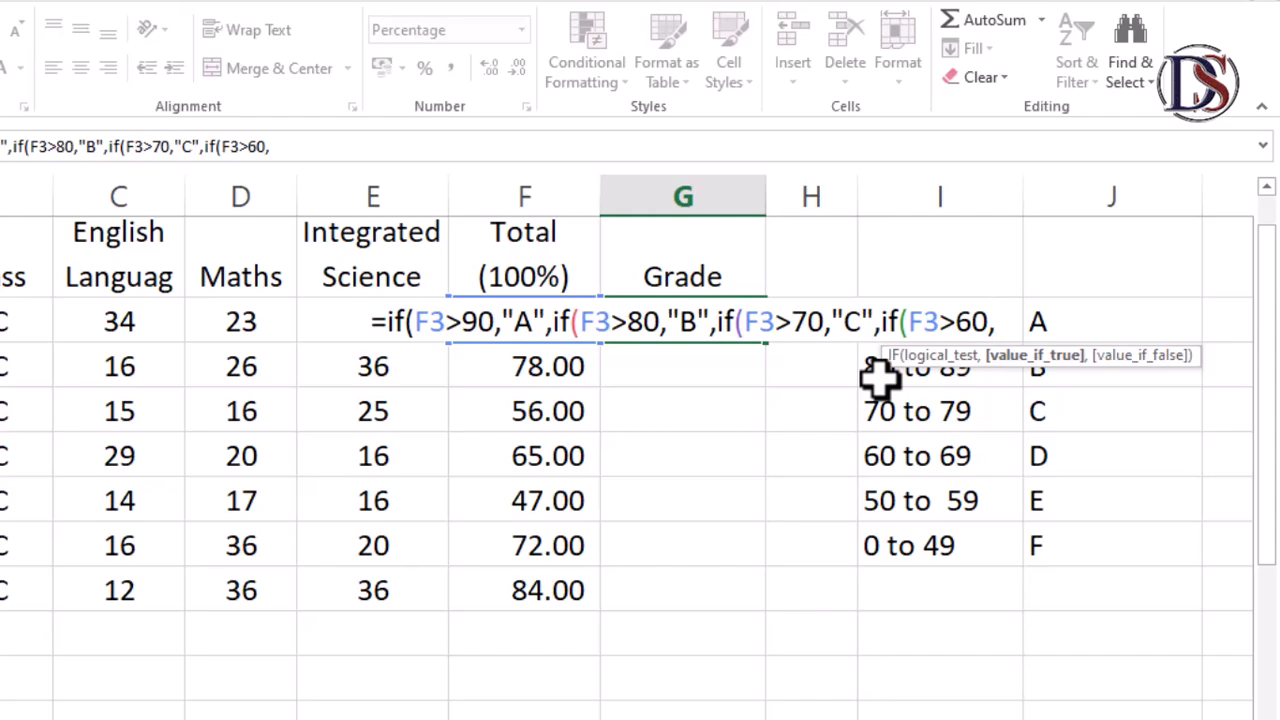
pyautogui.write('"')
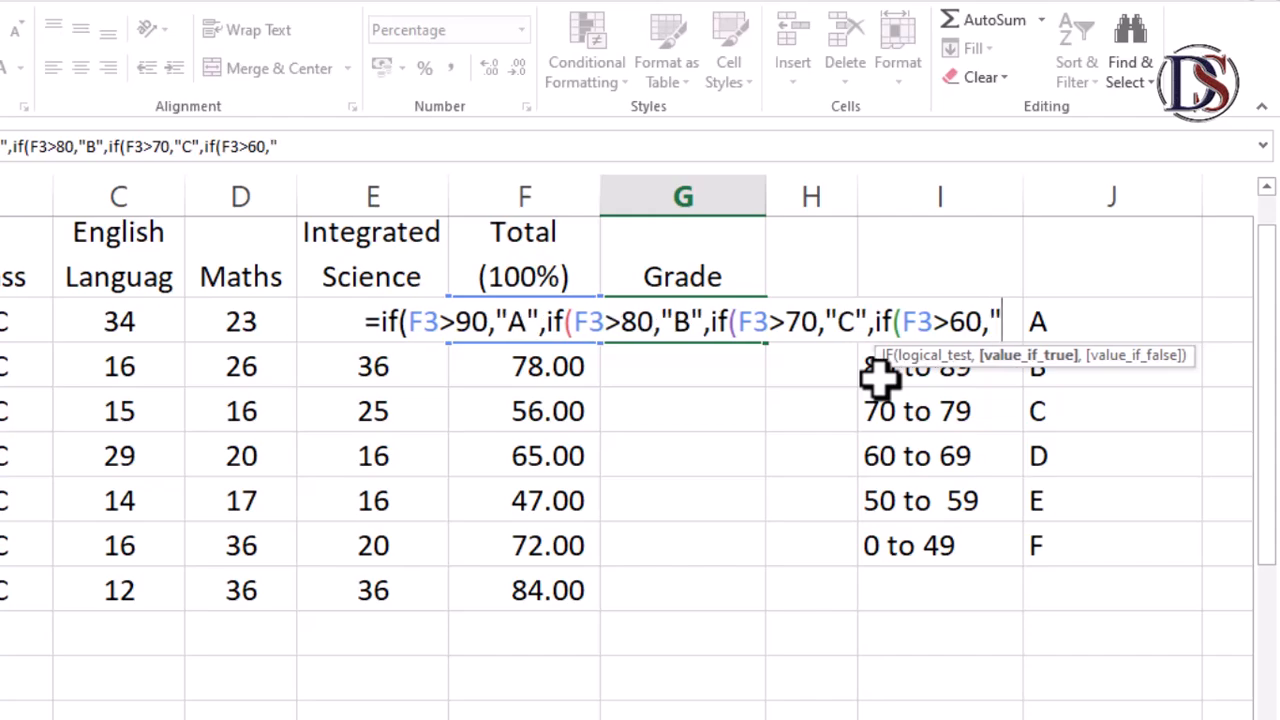
pyautogui.write('D')
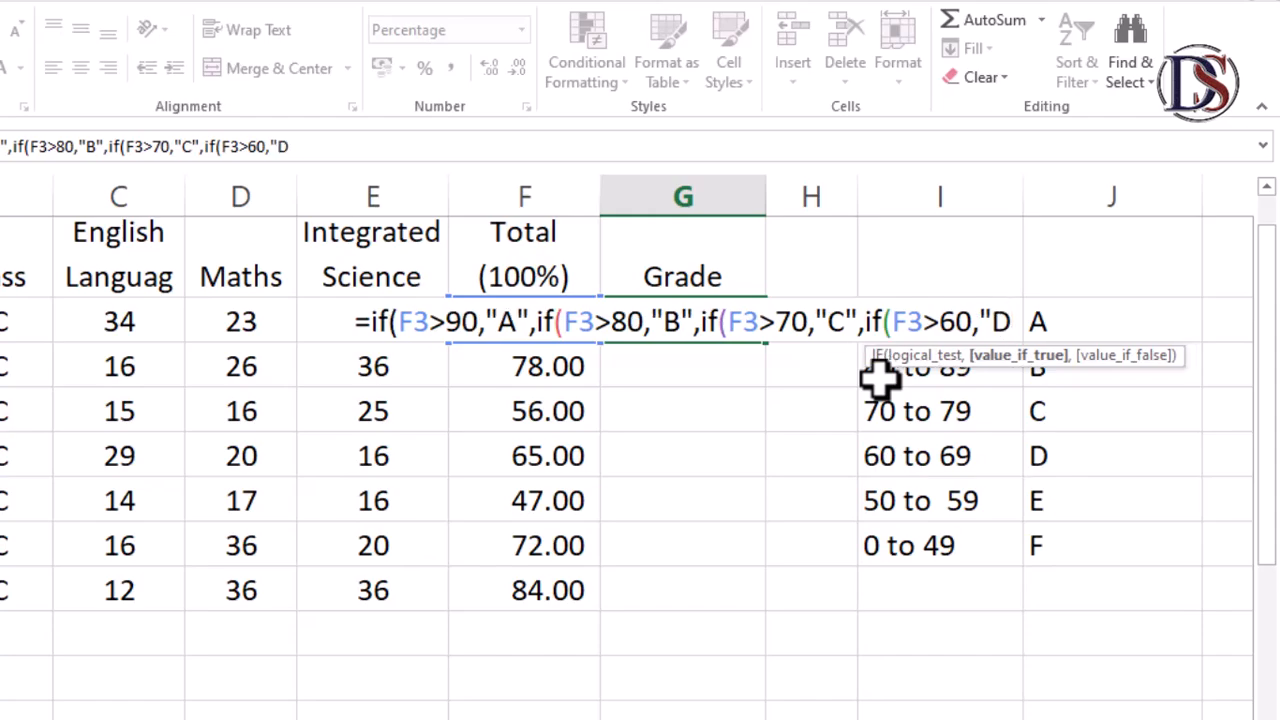
pyautogui.write('"')
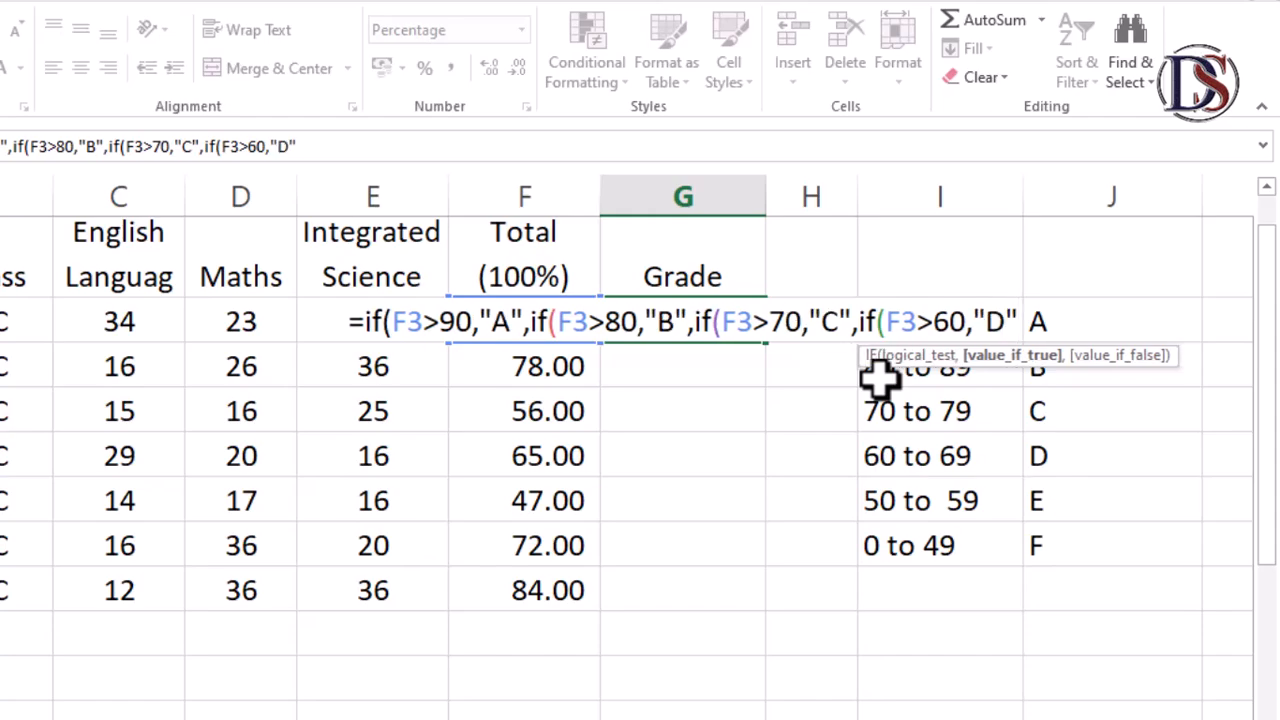
pyautogui.write(',')
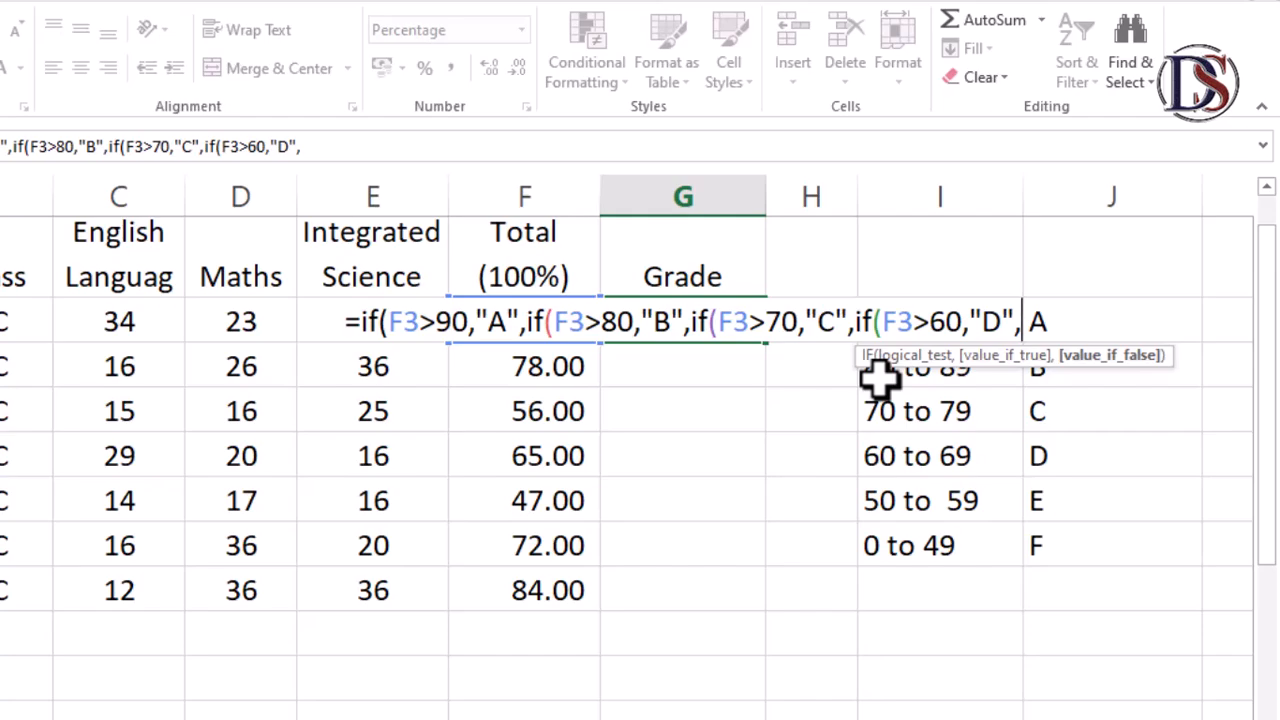
pyautogui.write('if')
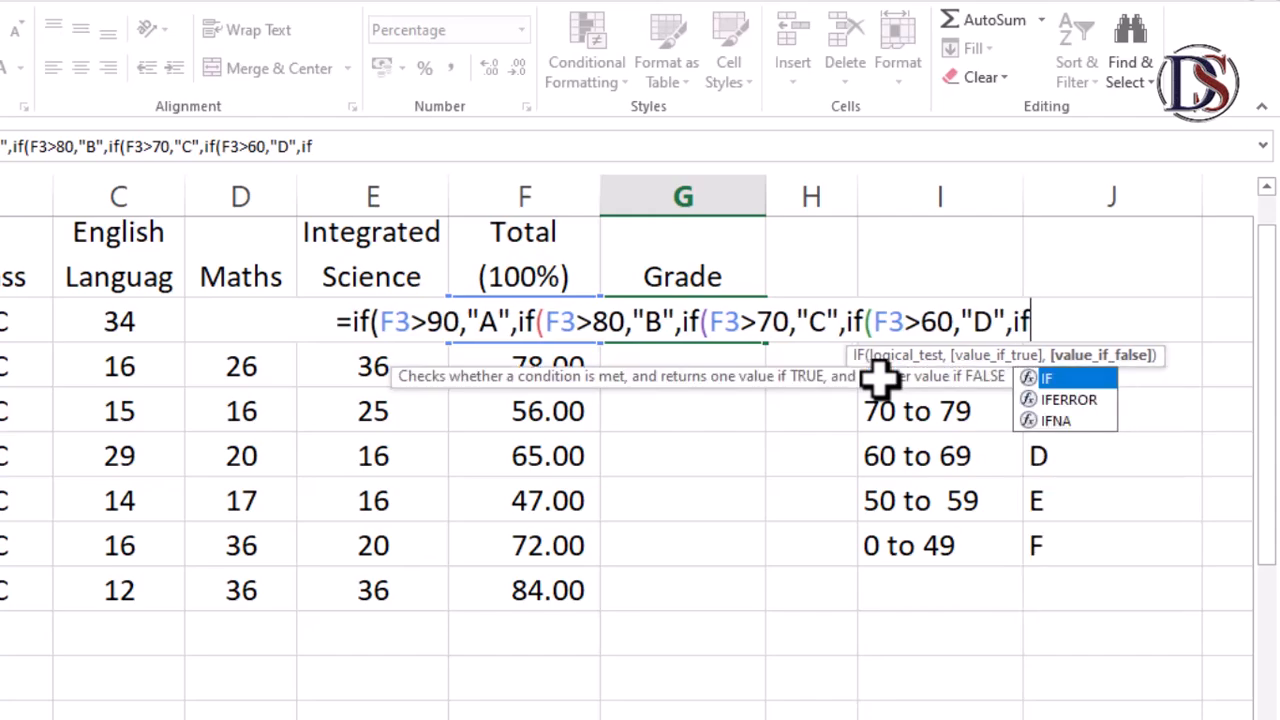
pyautogui.write('(')
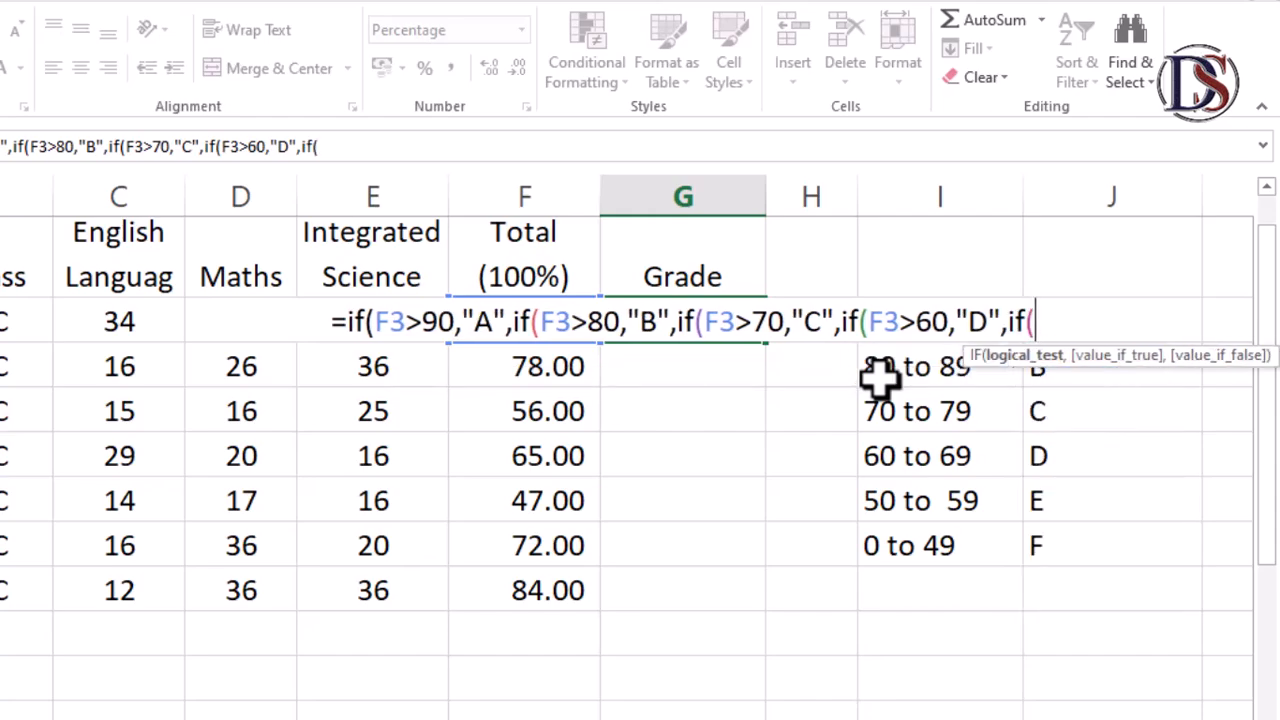
pyautogui.write('F3')
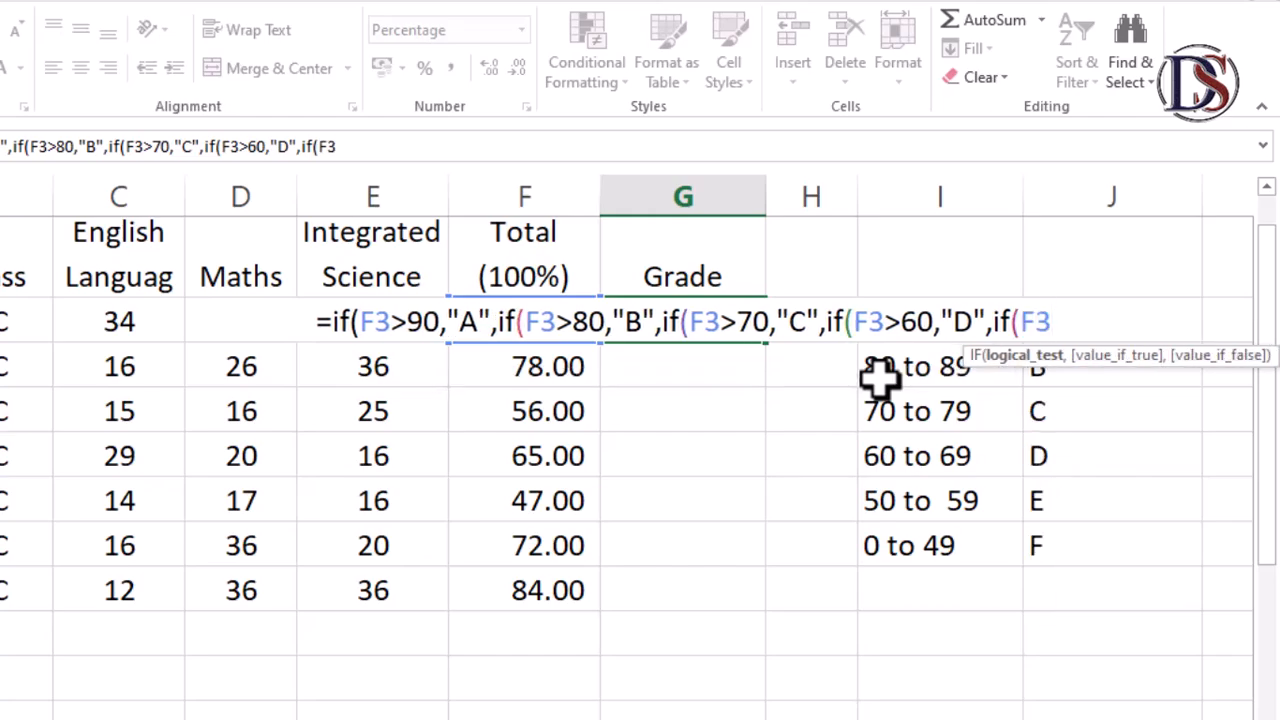
pyautogui.write('>')
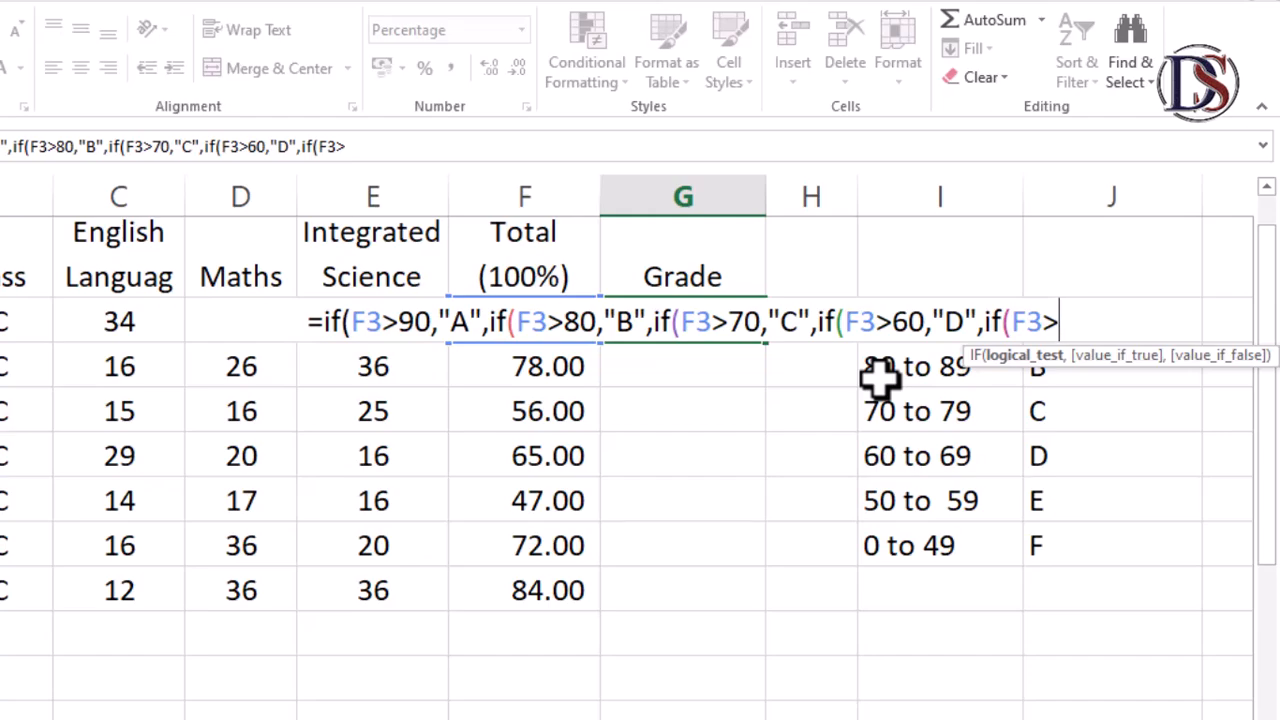
pyautogui.write('50')
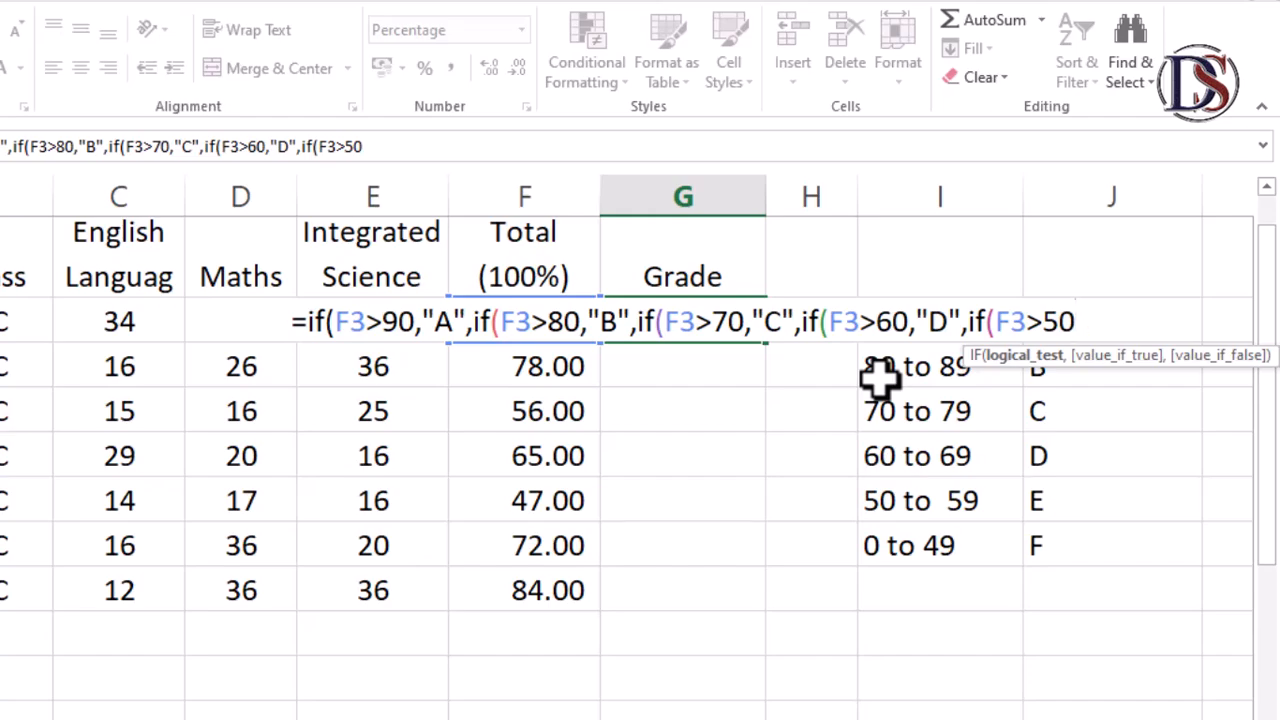
# Nest a fifth IF in the formula returning "E" when F3 exceeds 50
pyautogui.write(',')
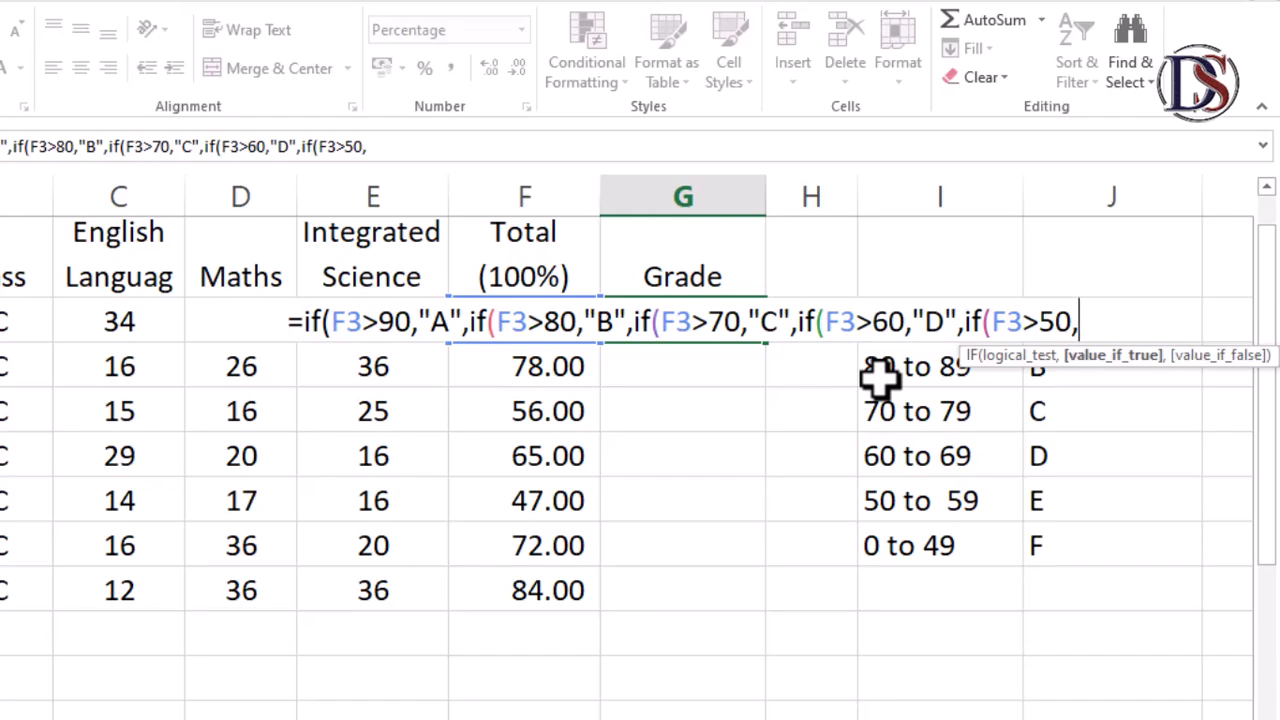
pyautogui.write('"')
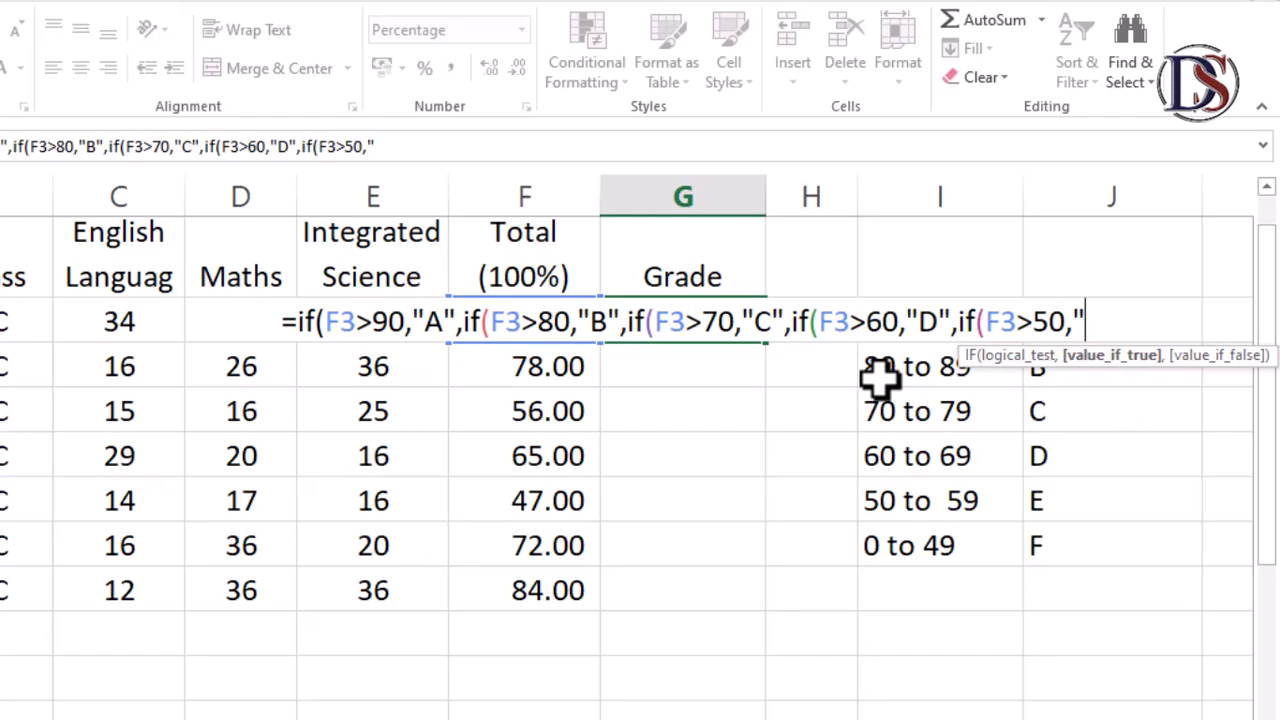
pyautogui.write('e')
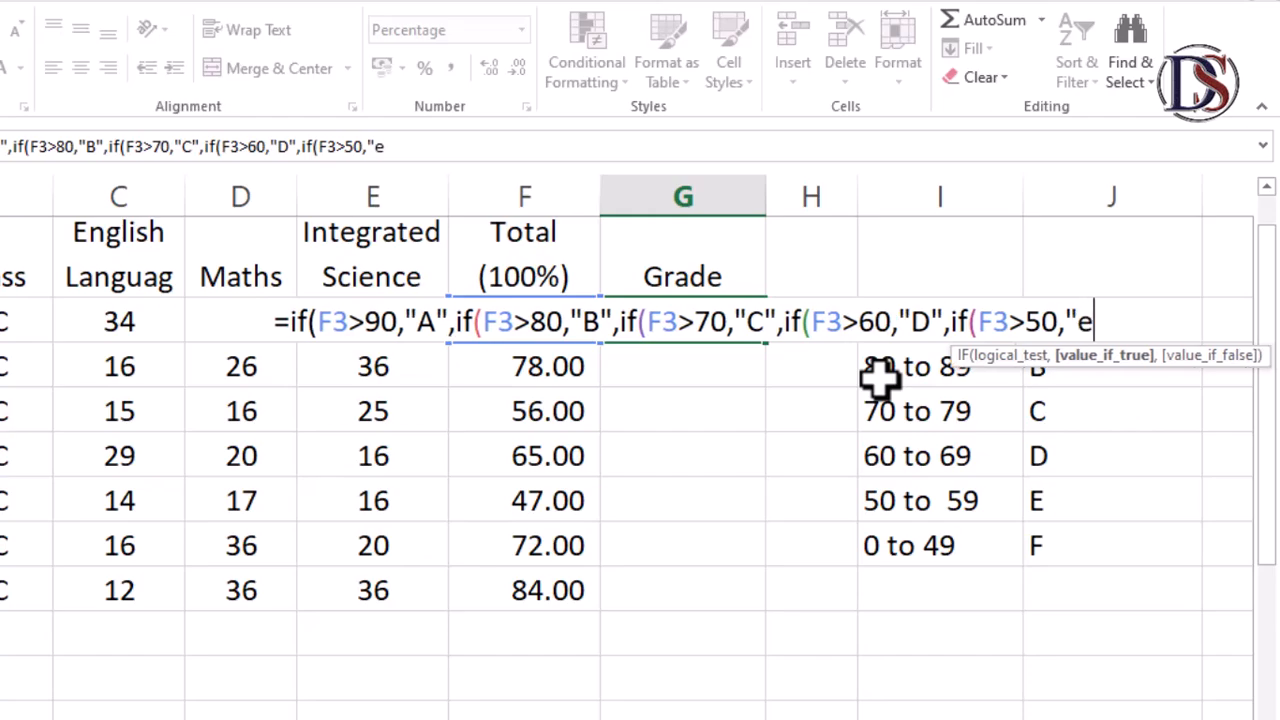
pyautogui.press('BackSpace')
pyautogui.write('E"')
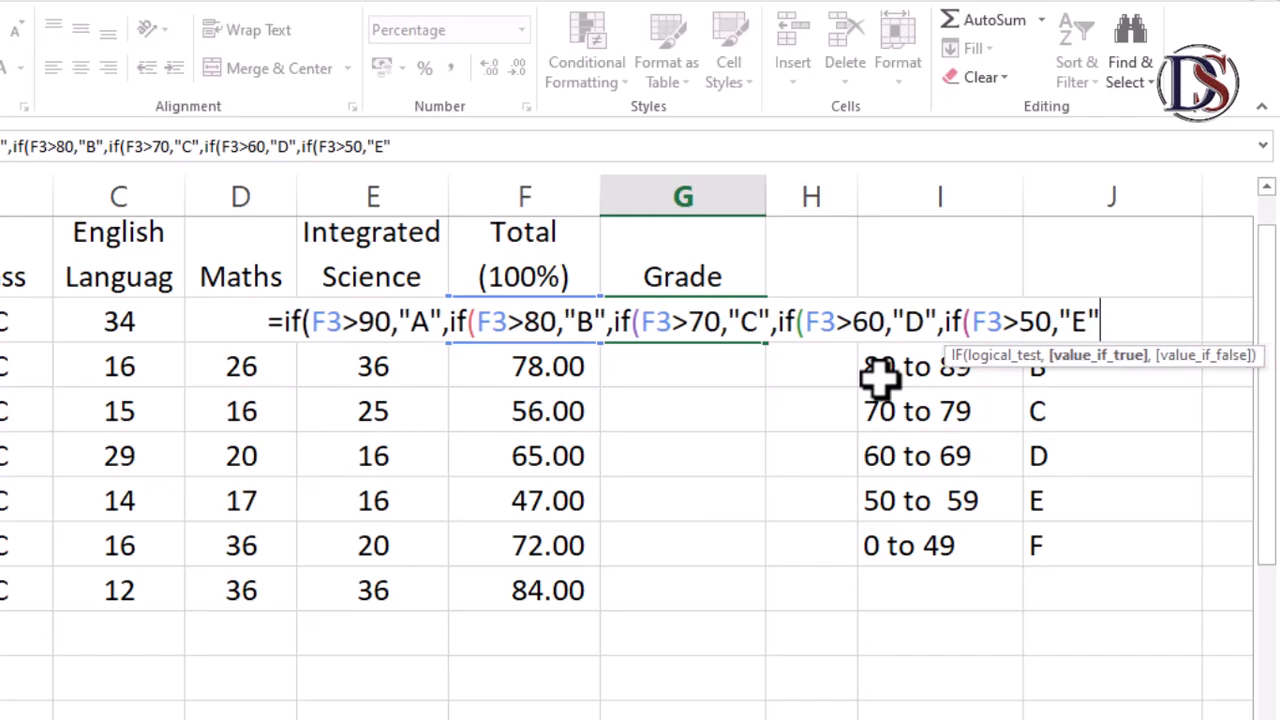
pyautogui.write(',')
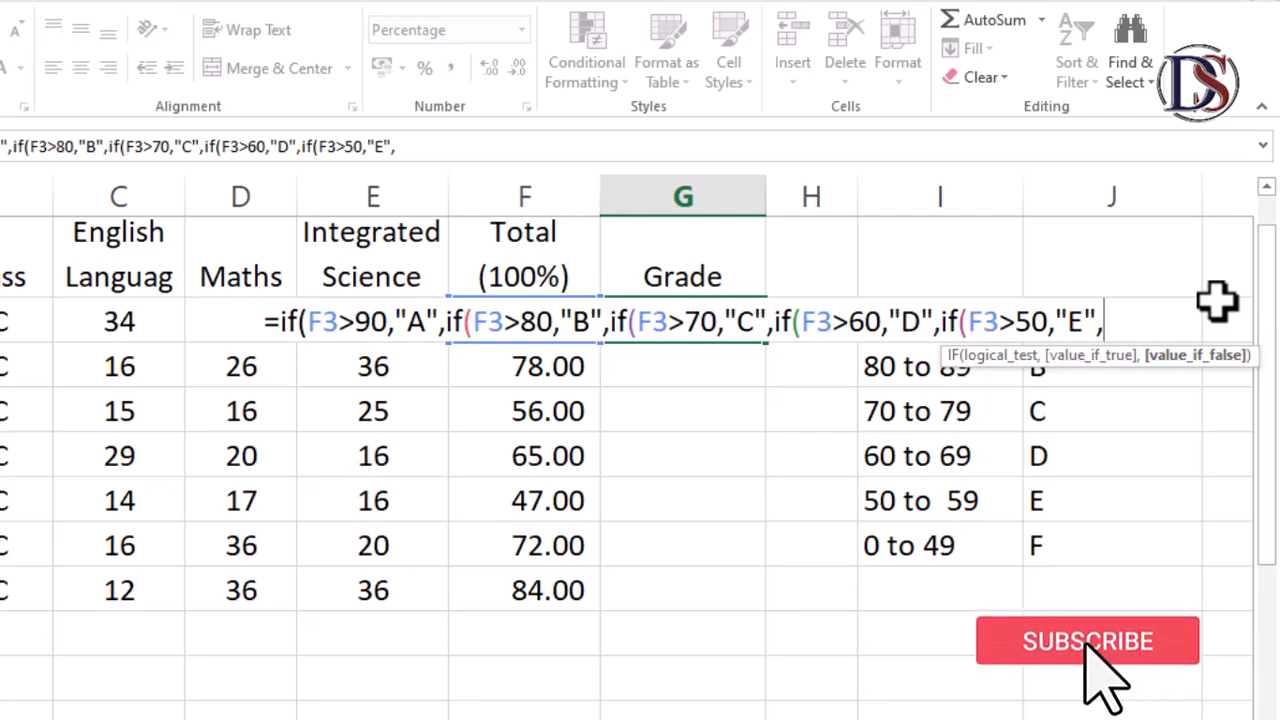
# Add "F" as the final fallback grade and close all five IF parentheses
pyautogui.write('"')
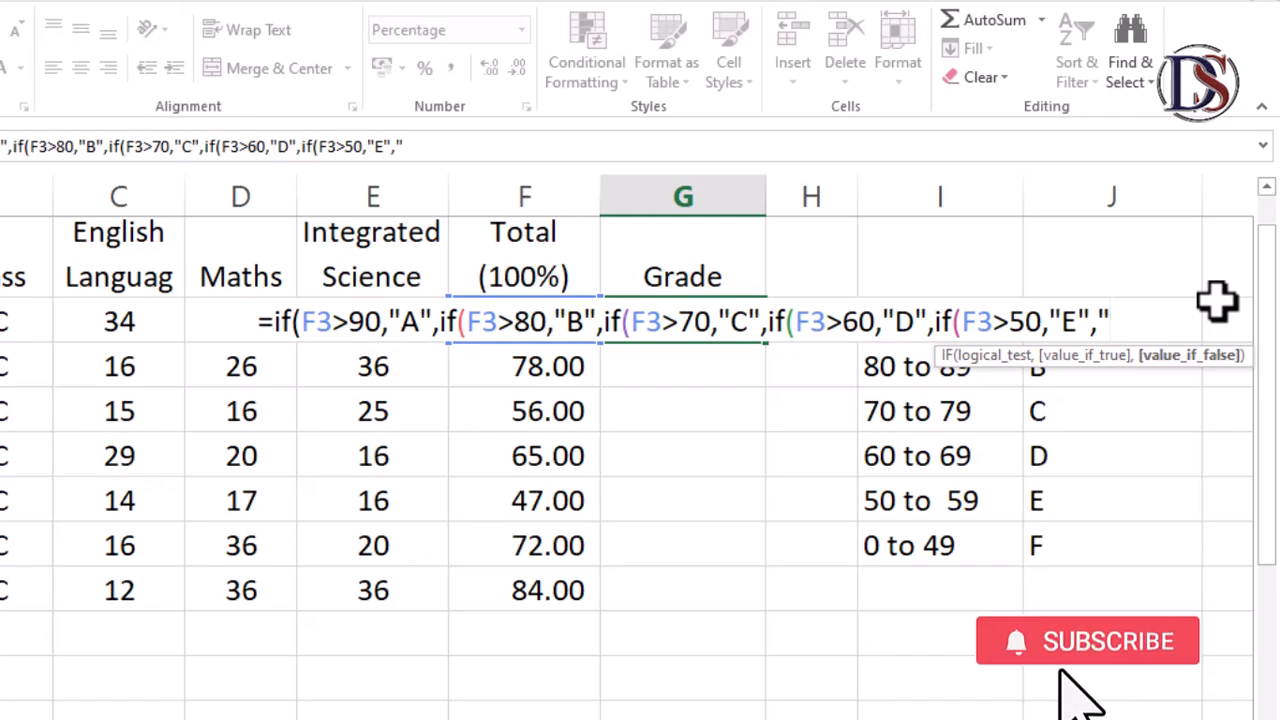
pyautogui.write('F"')
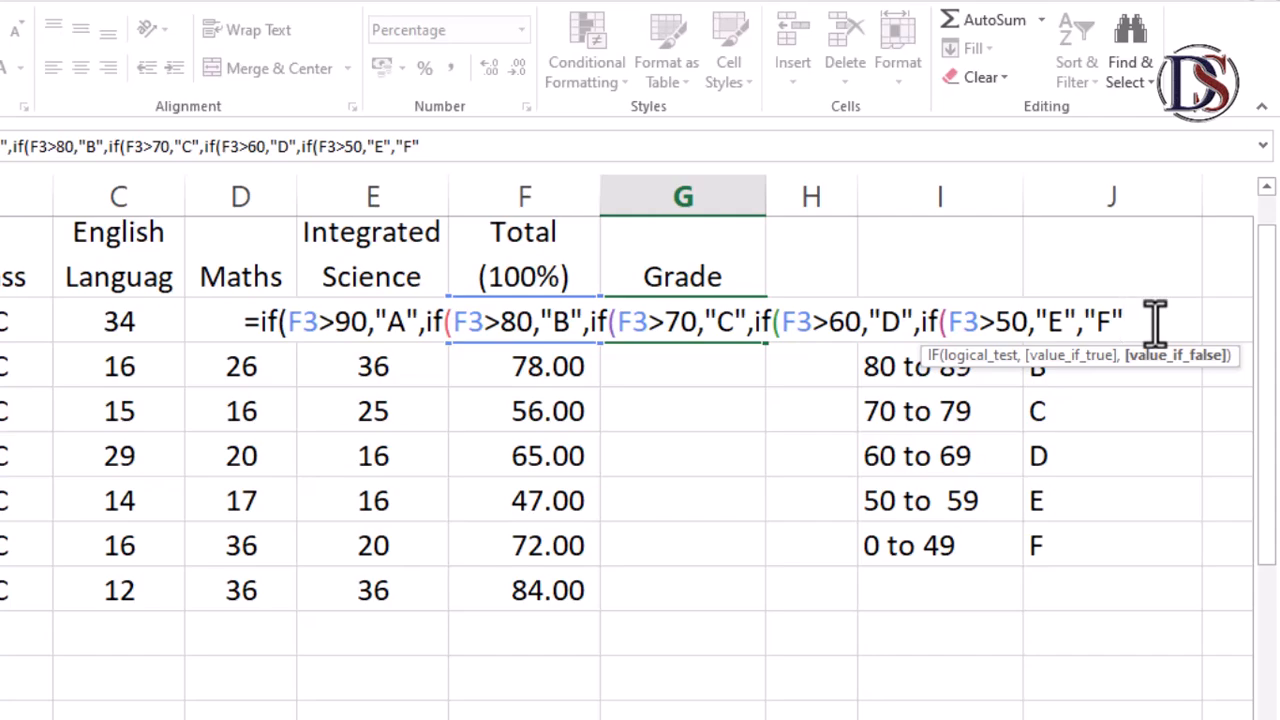
pyautogui.write('))')
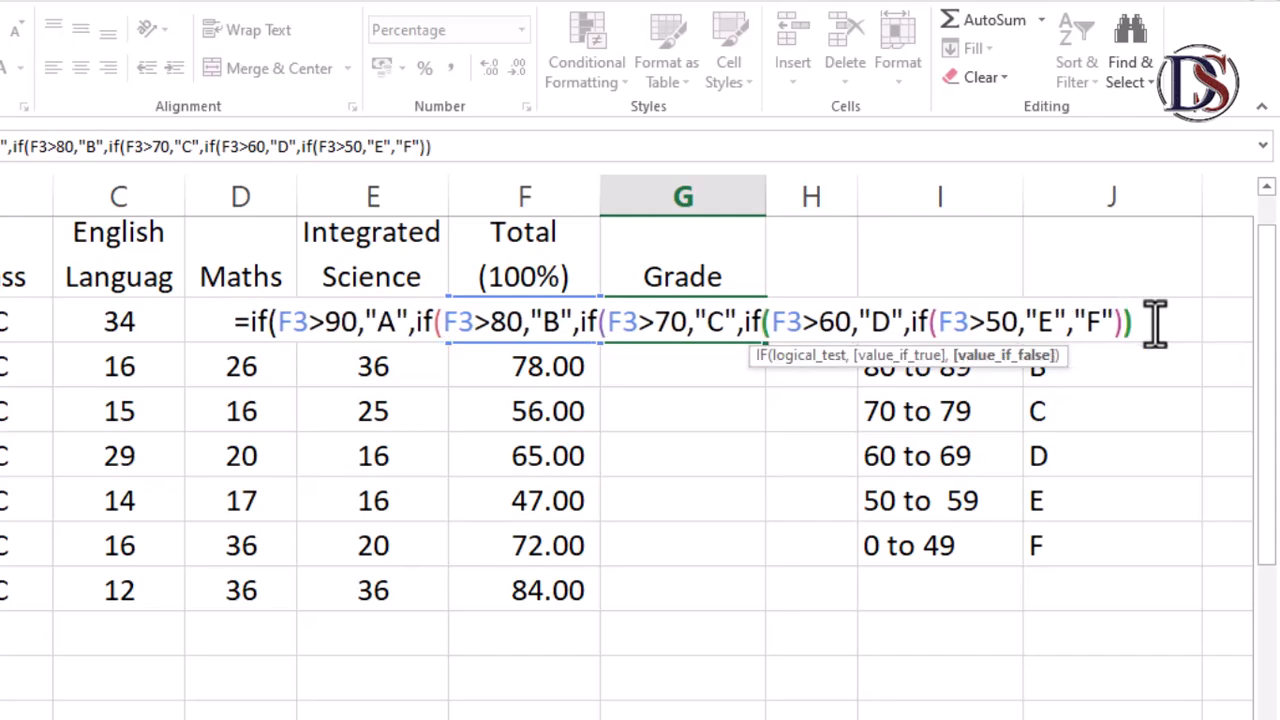
pyautogui.write('))')
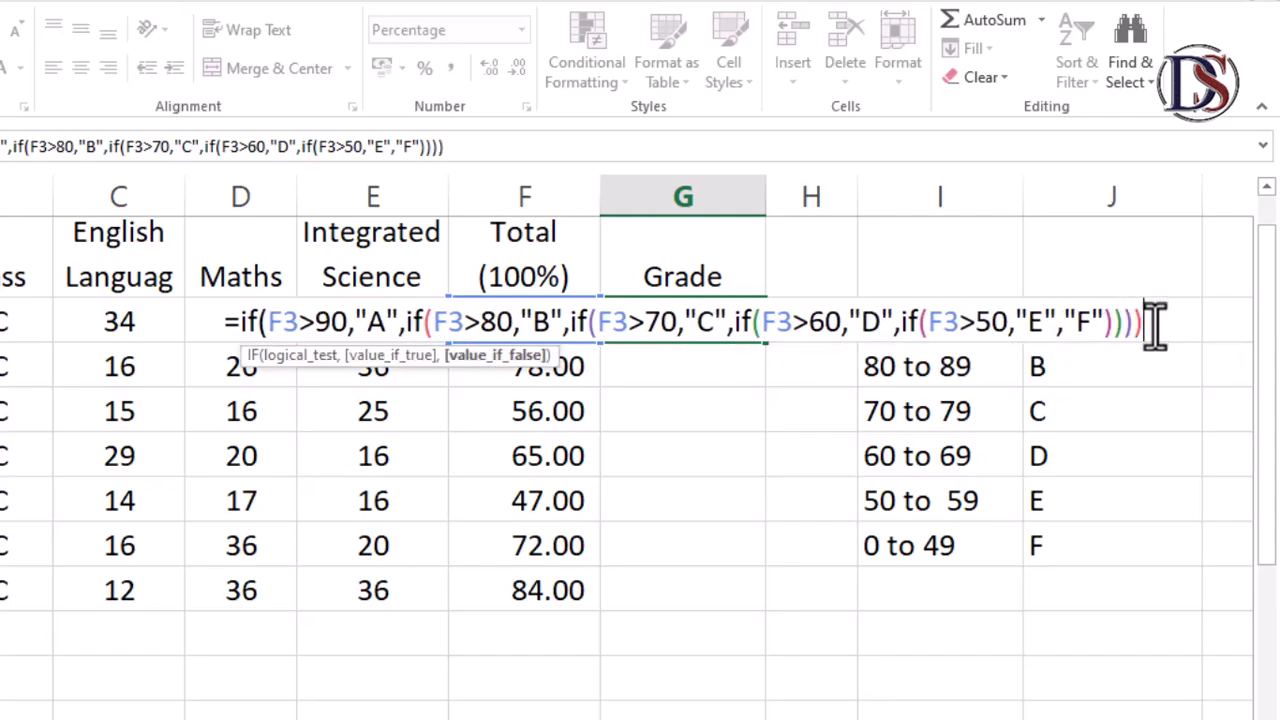
pyautogui.write(')')
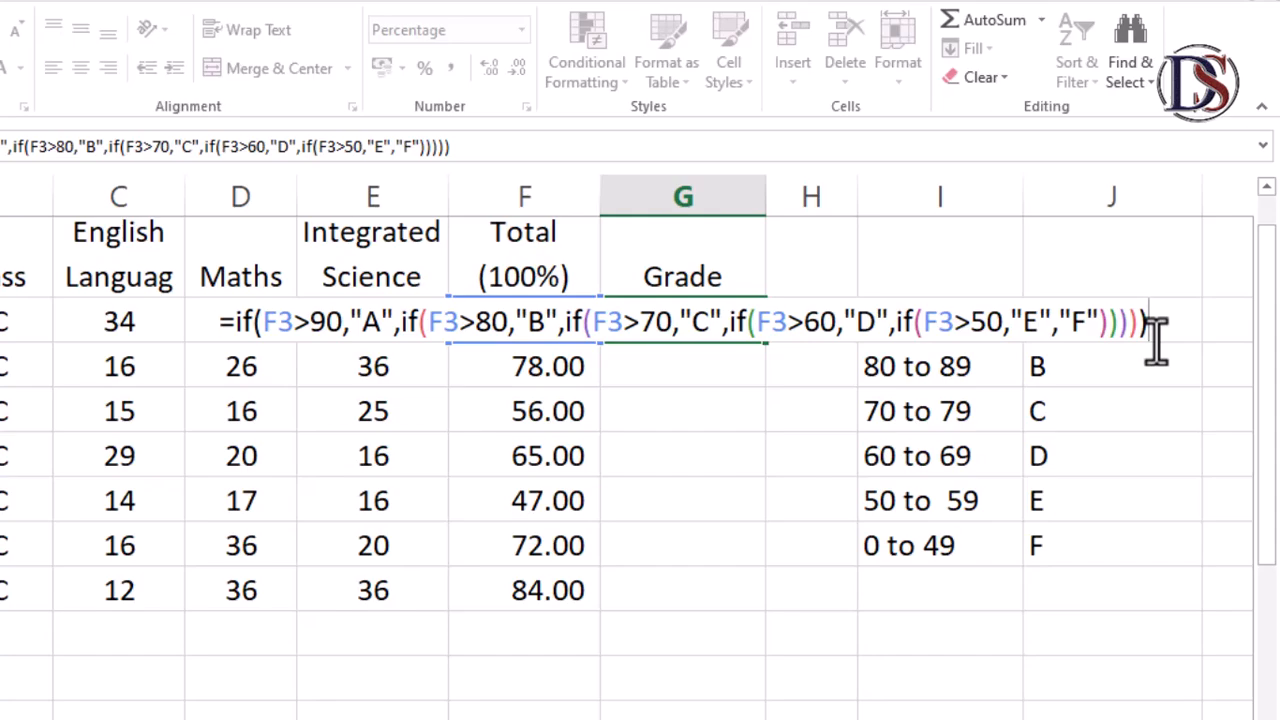
# Confirm the nested IF formula in G3 and fill it down the Grade column to the last student row
pyautogui.press('Return')
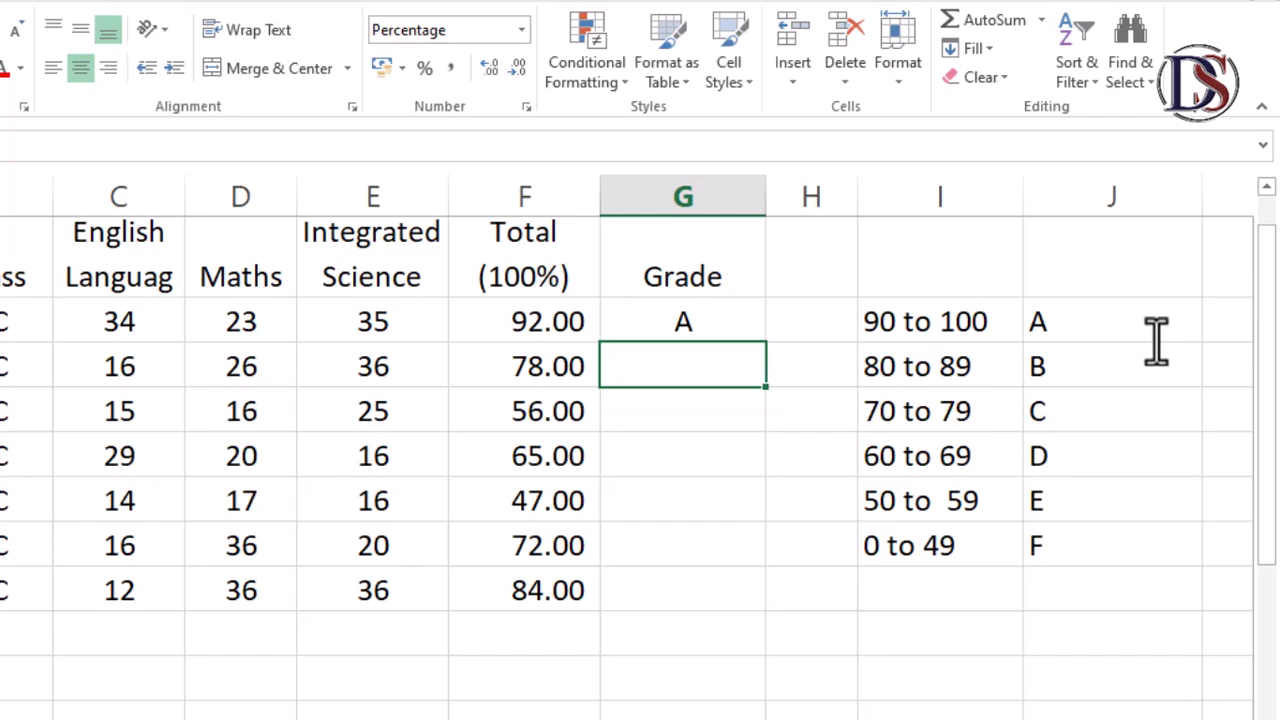
pyautogui.click(708, 320)
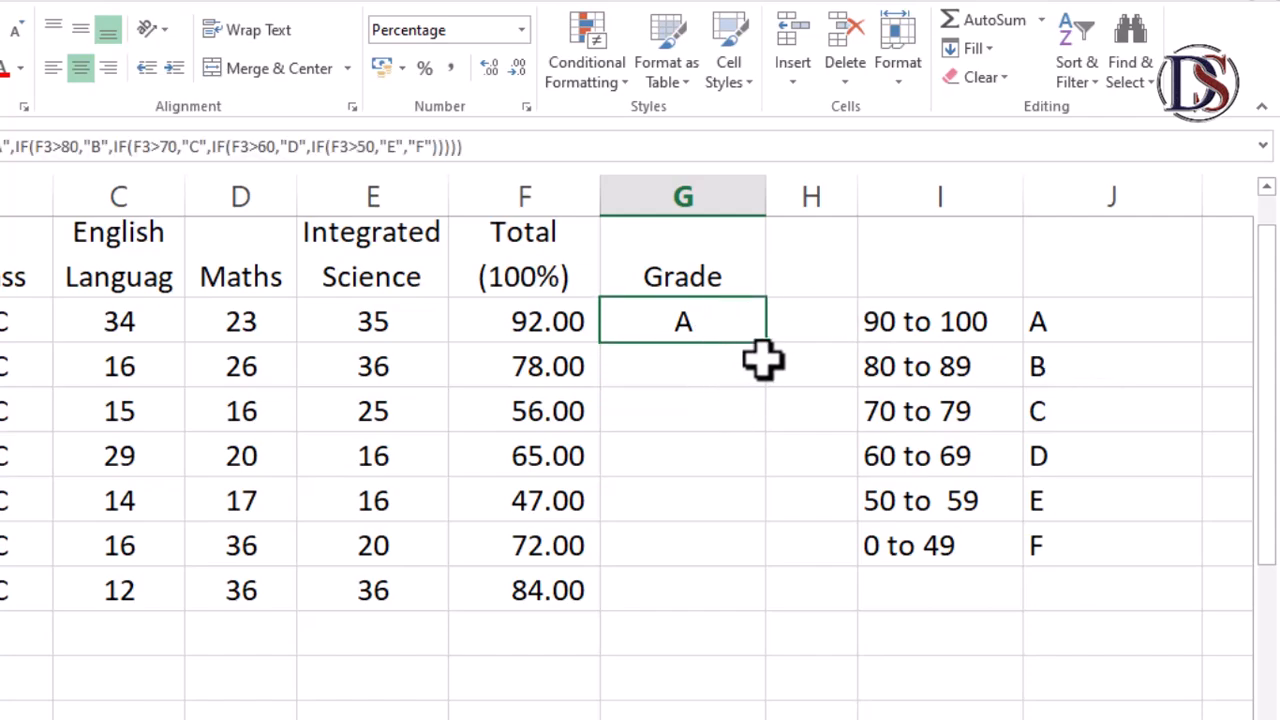
pyautogui.doubleClick(766, 342)
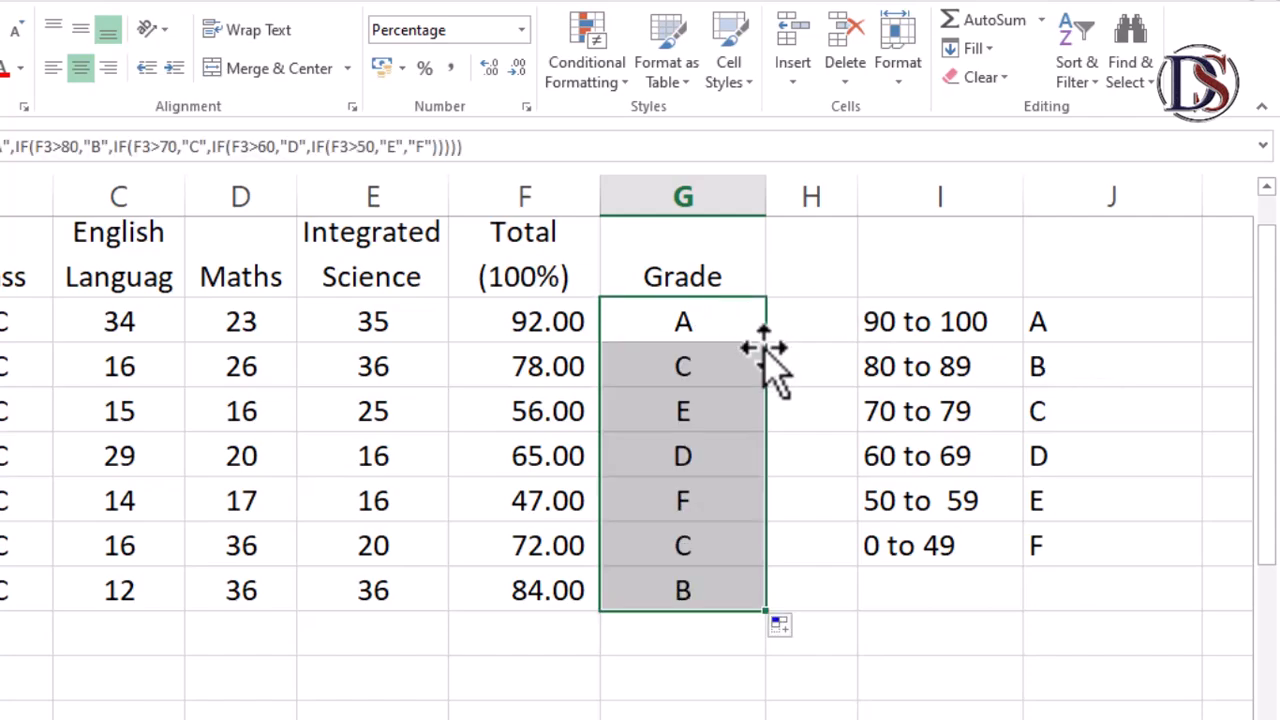
# Inspect the copied grade formulas in several Grade cells to check their total-cell references
pyautogui.click(686, 451)
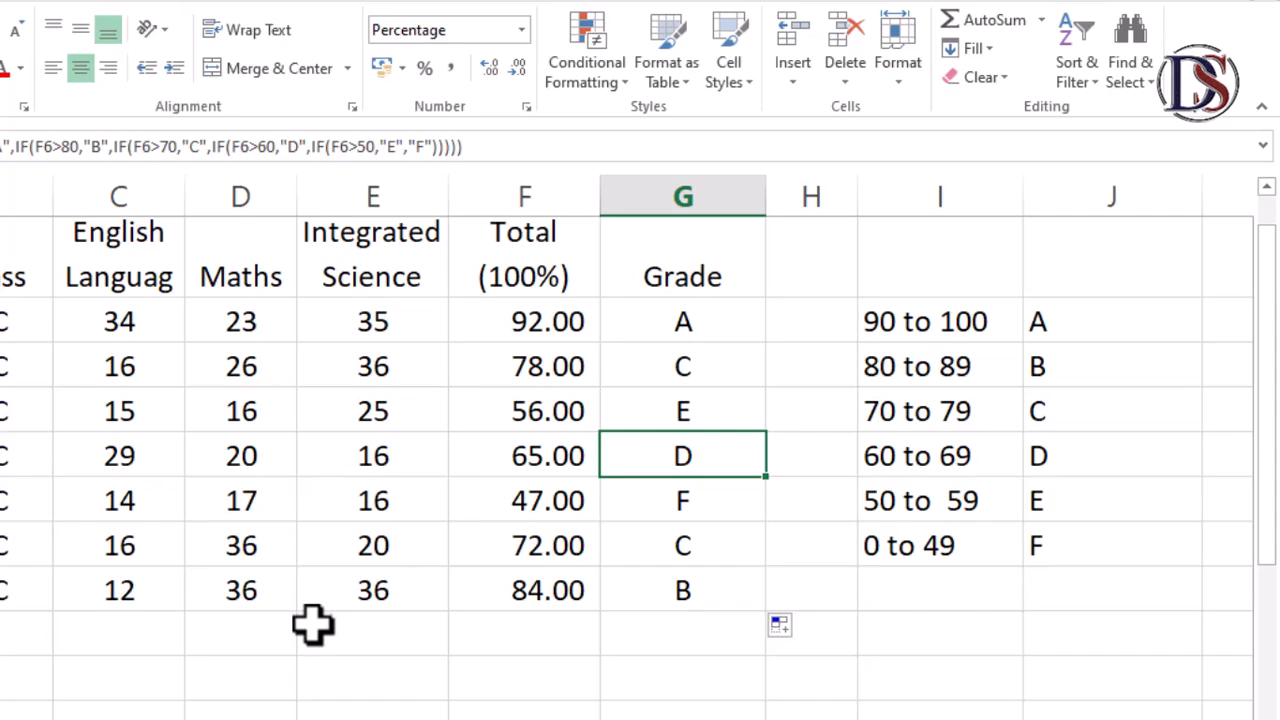
pyautogui.click(718, 322)
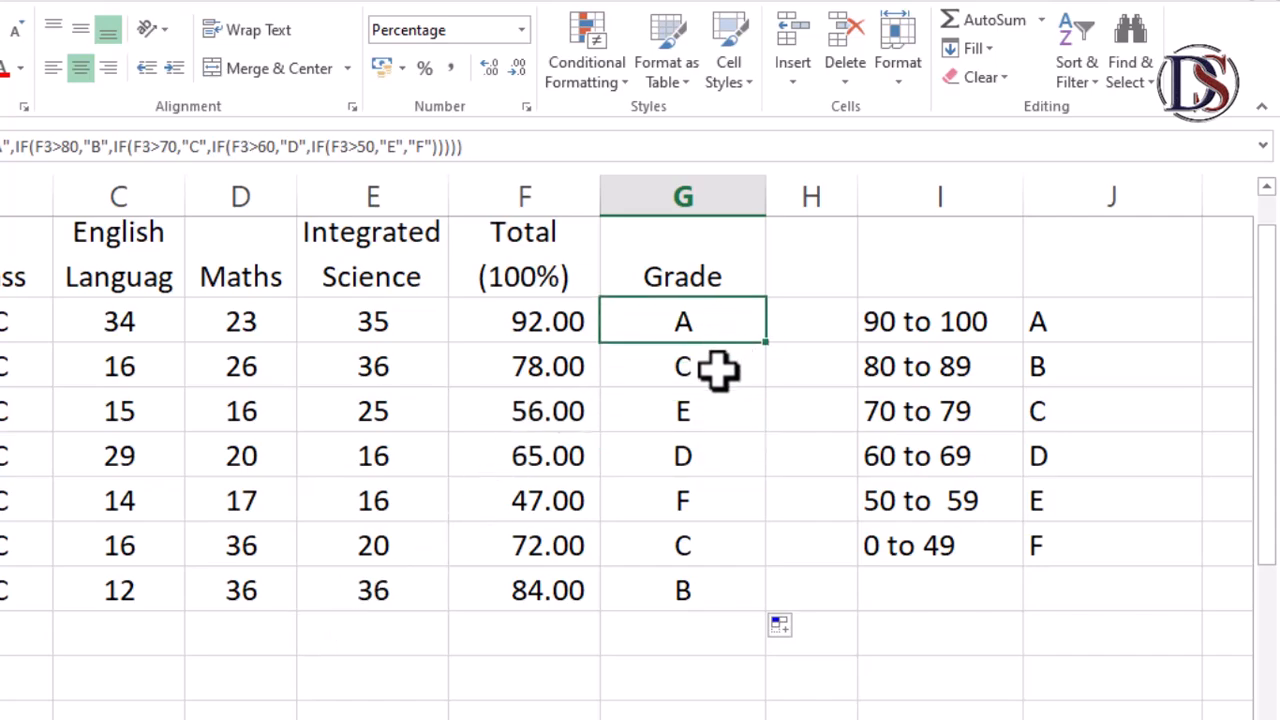
pyautogui.click(718, 370)
pyautogui.click(726, 408)
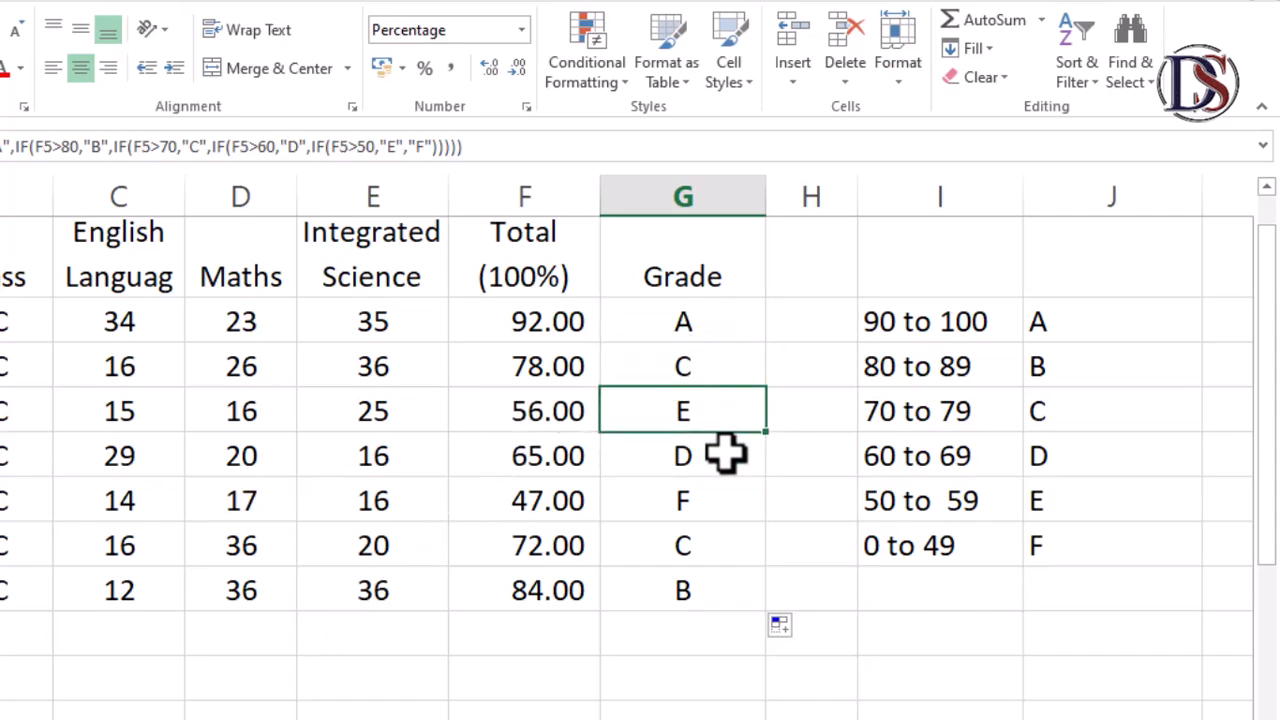
pyautogui.click(697, 462)
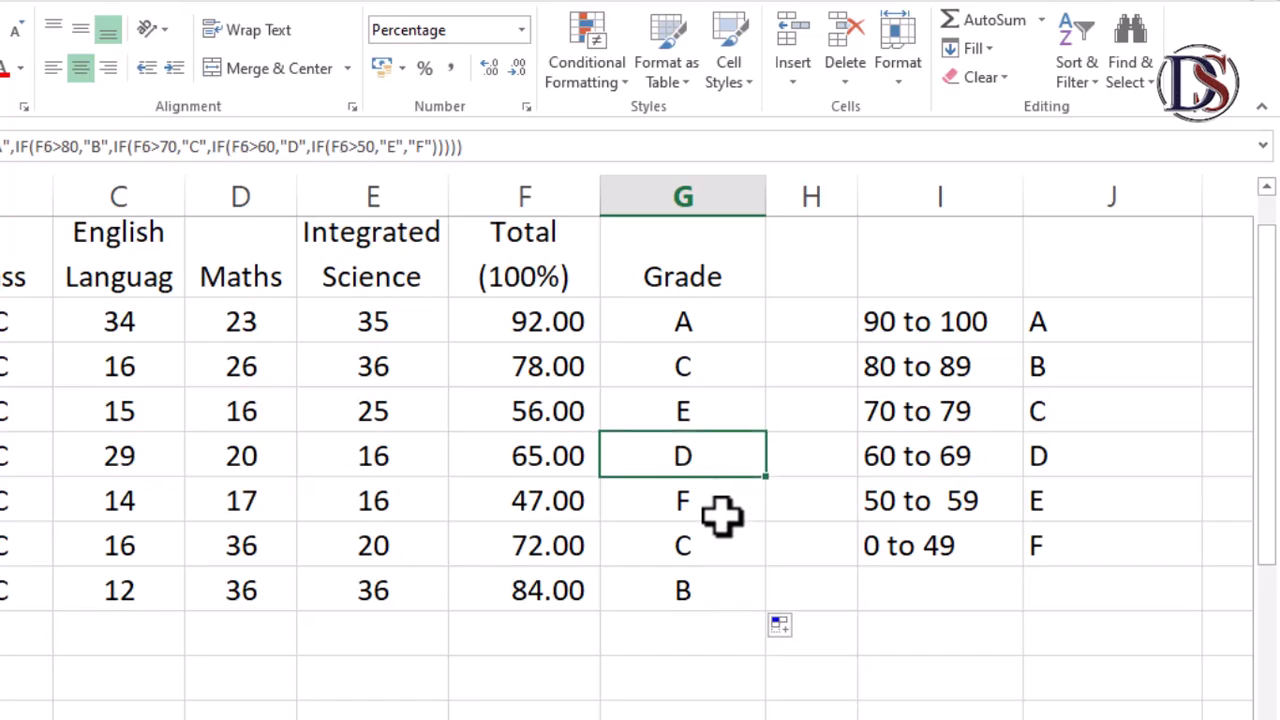